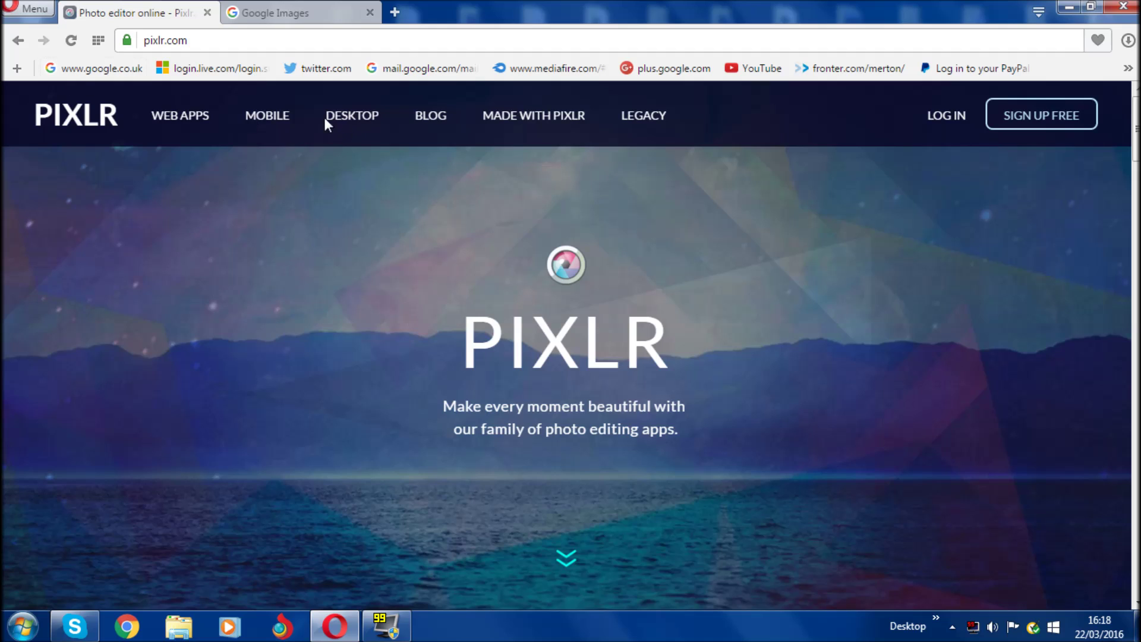
Step: Launch the Pixlr Editor web app from the pixlr.com home page
click(183, 42)
click(183, 42)
scroll(1135, 258, down, 5)
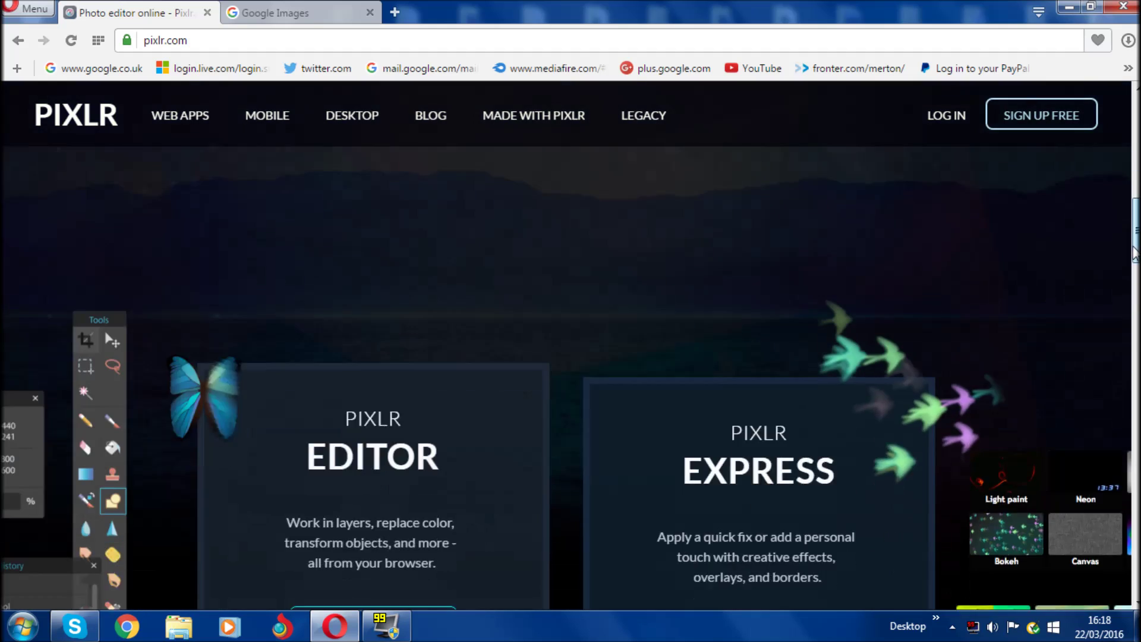
scroll(1135, 258, down, 1)
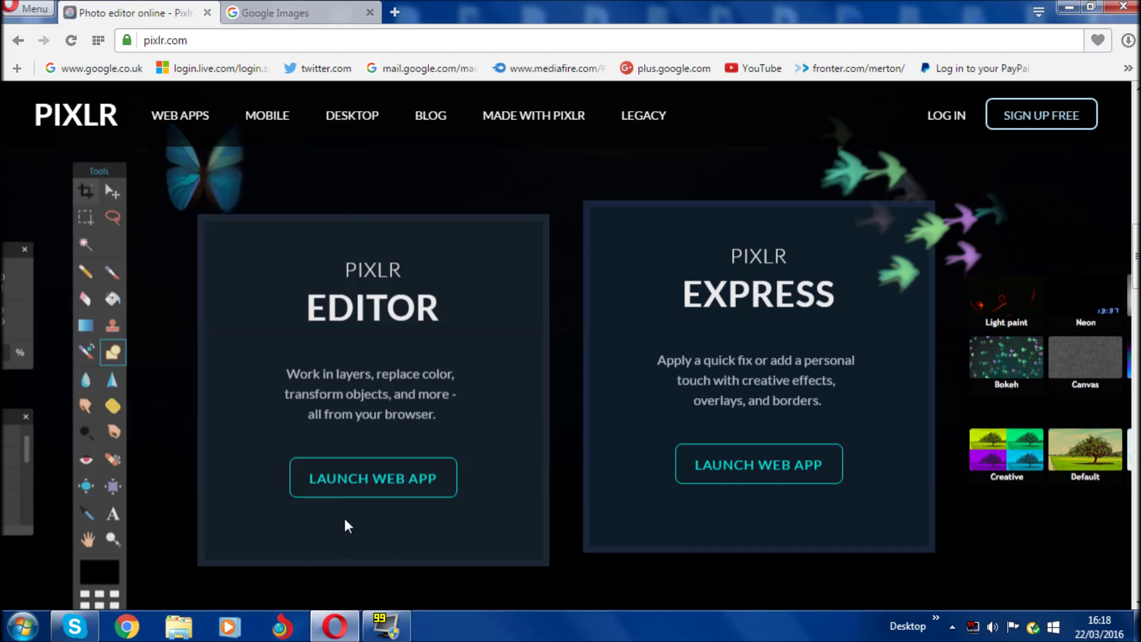
click(404, 482)
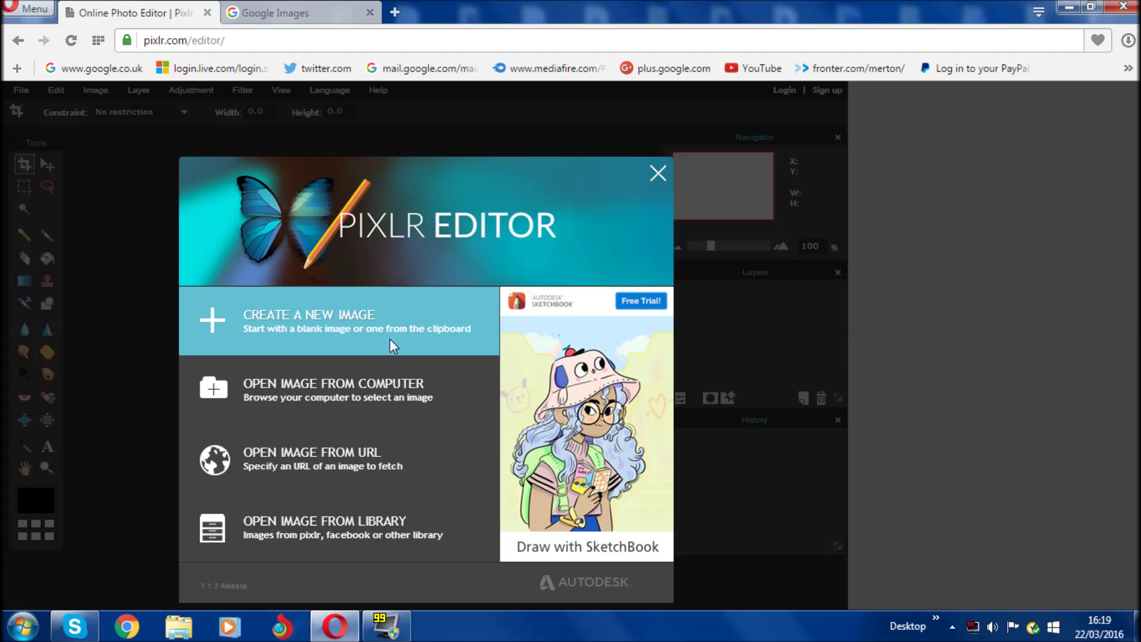
Step: Create a new transparent image named Profile Pic, 500 pixels wide and 500 pixels high
click(294, 333)
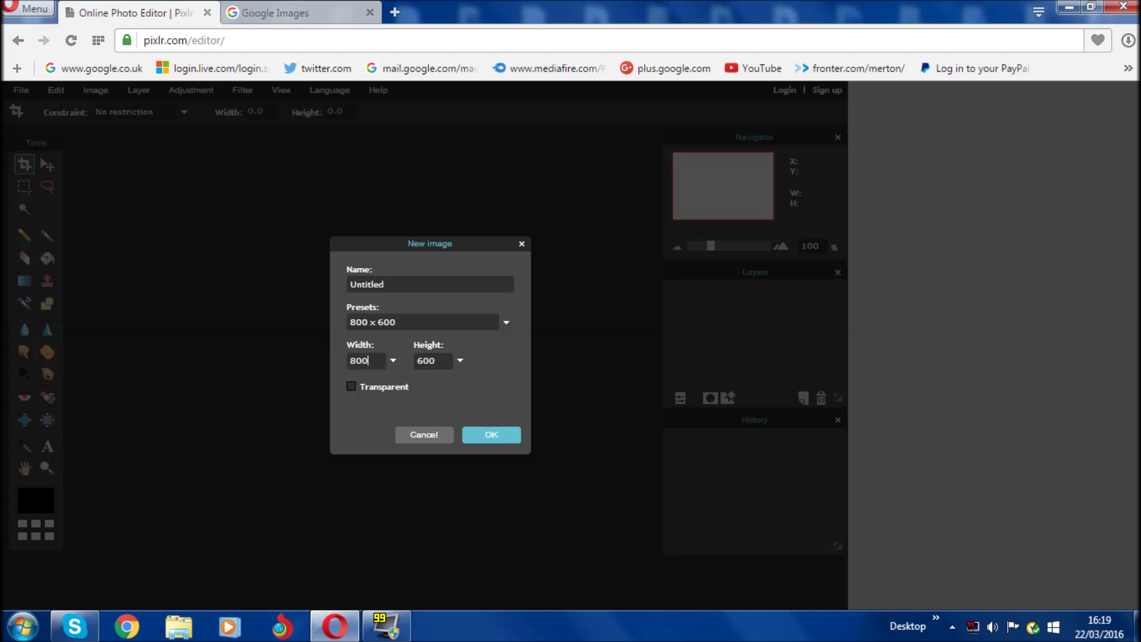
drag(369, 360, 340, 367)
key(shift+Tab)
key(shift+Tab)
text(P)
drag(368, 360, 309, 359)
text(500)
key(Tab)
text(500)
click(490, 435)
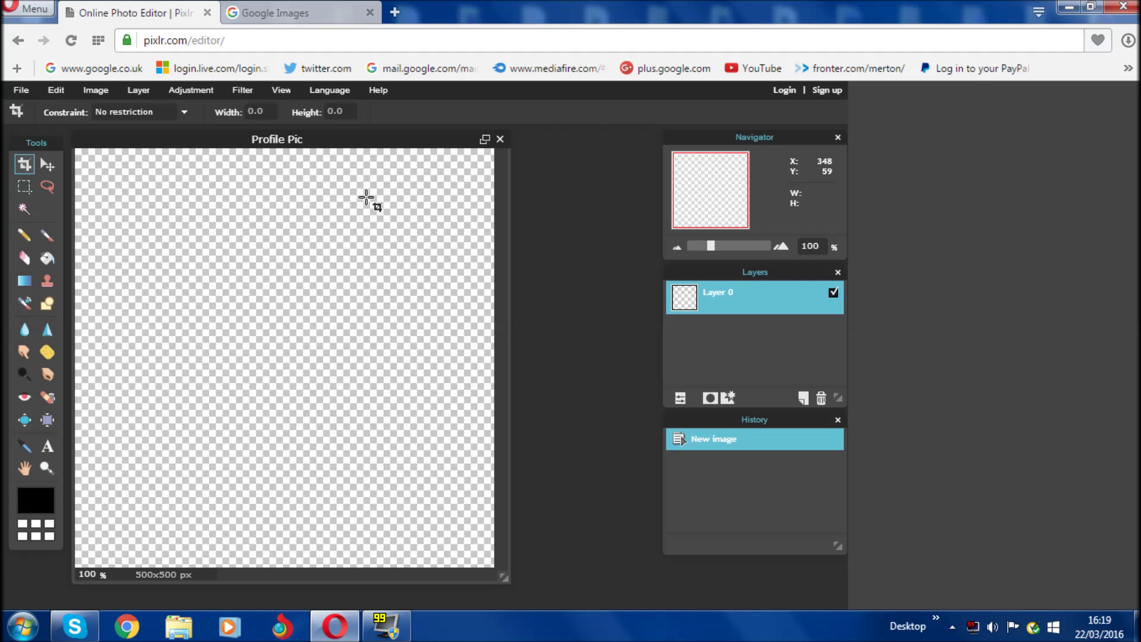
click(24, 88)
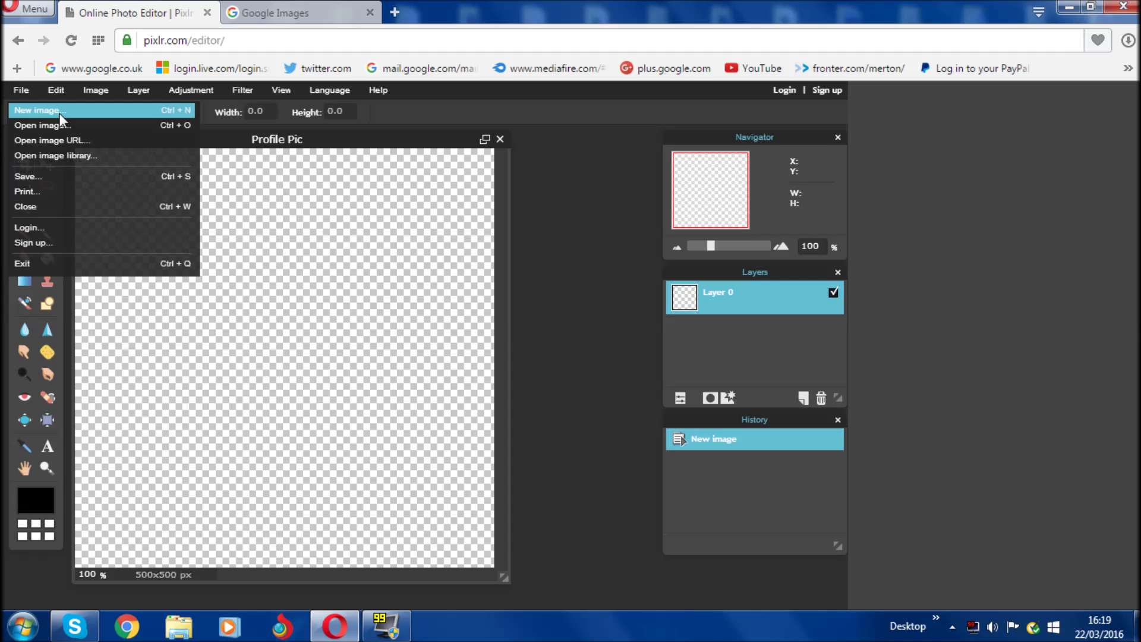
click(60, 111)
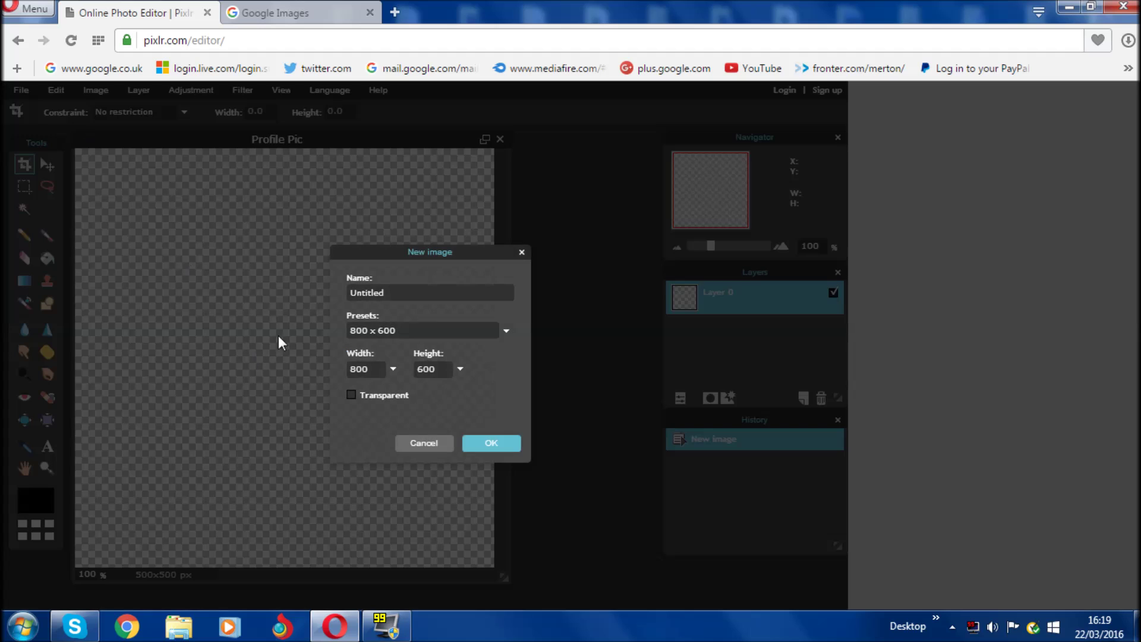
click(442, 442)
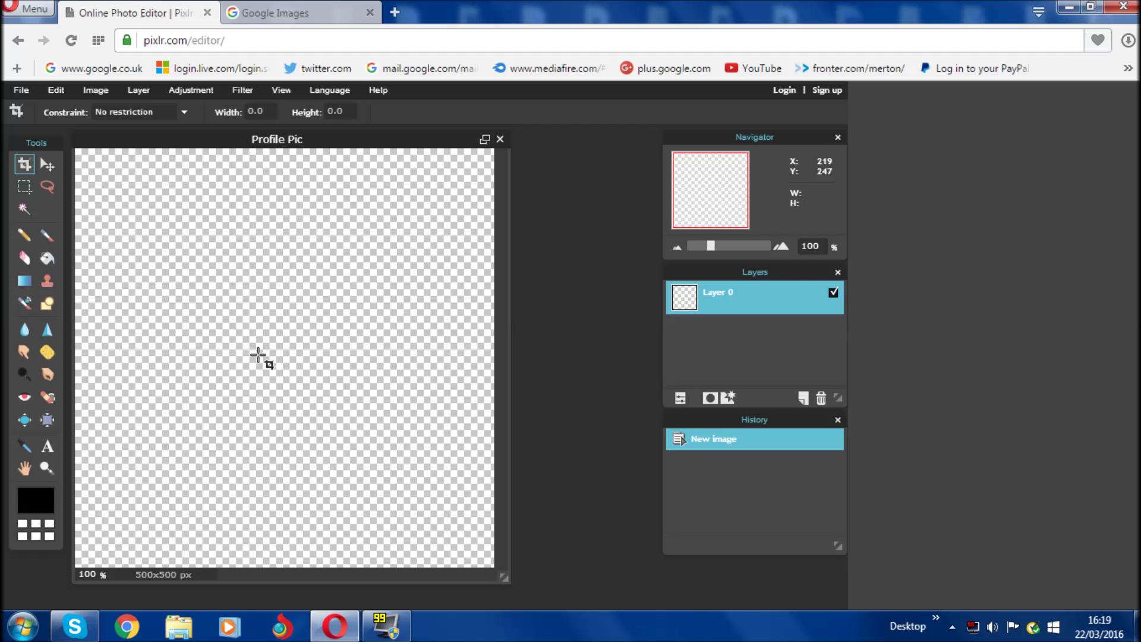
Step: Search Google Images for "blue background"
click(298, 12)
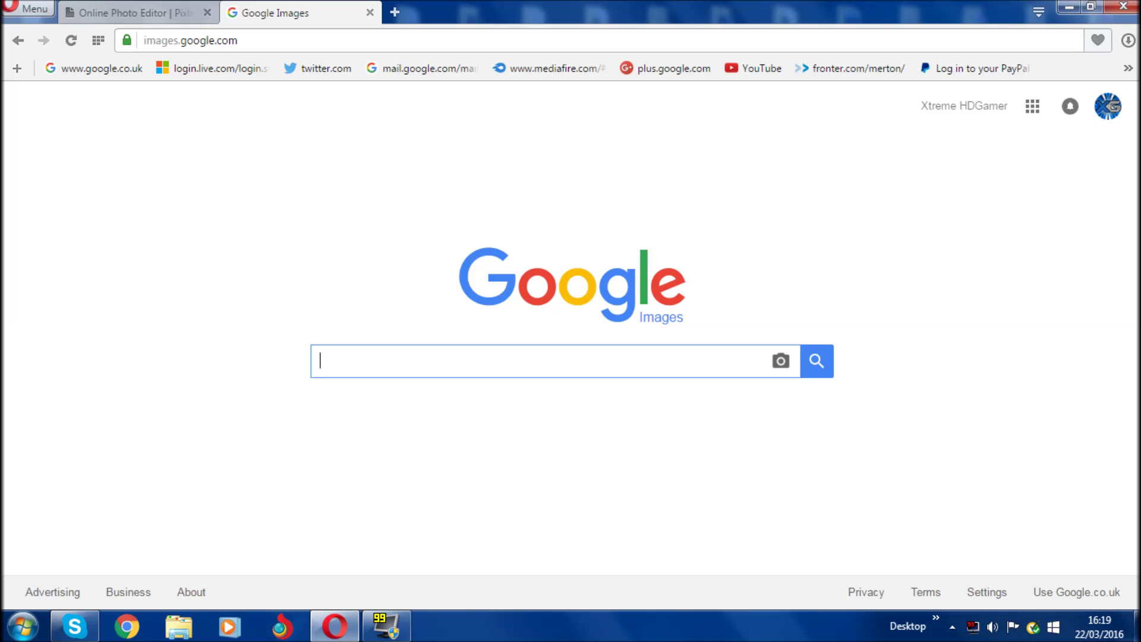
text(blue )
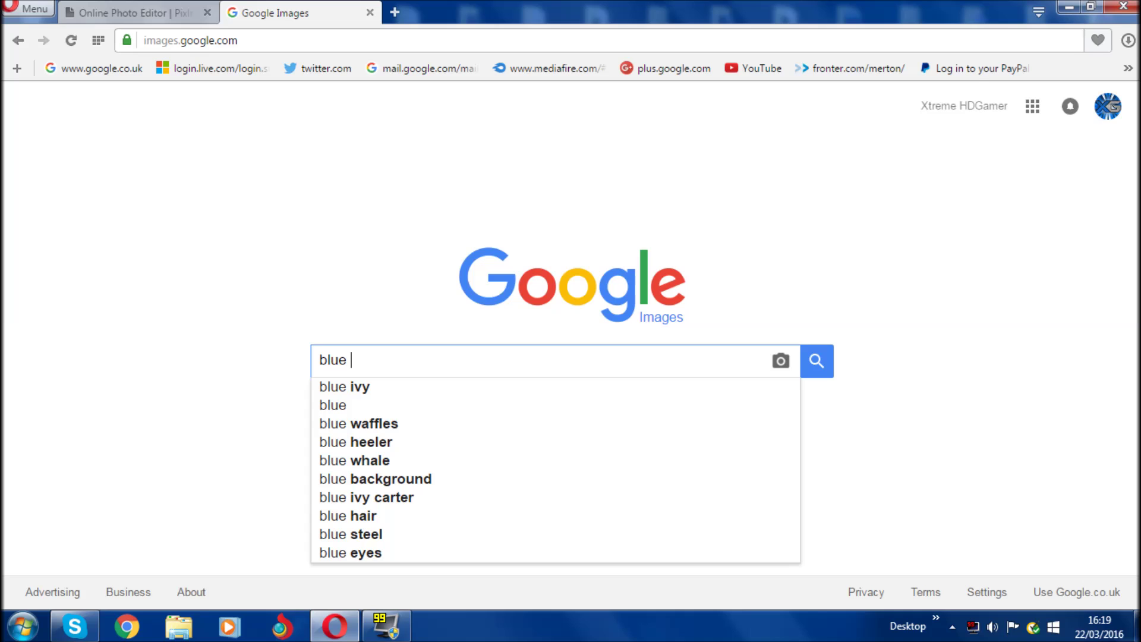
text(background)
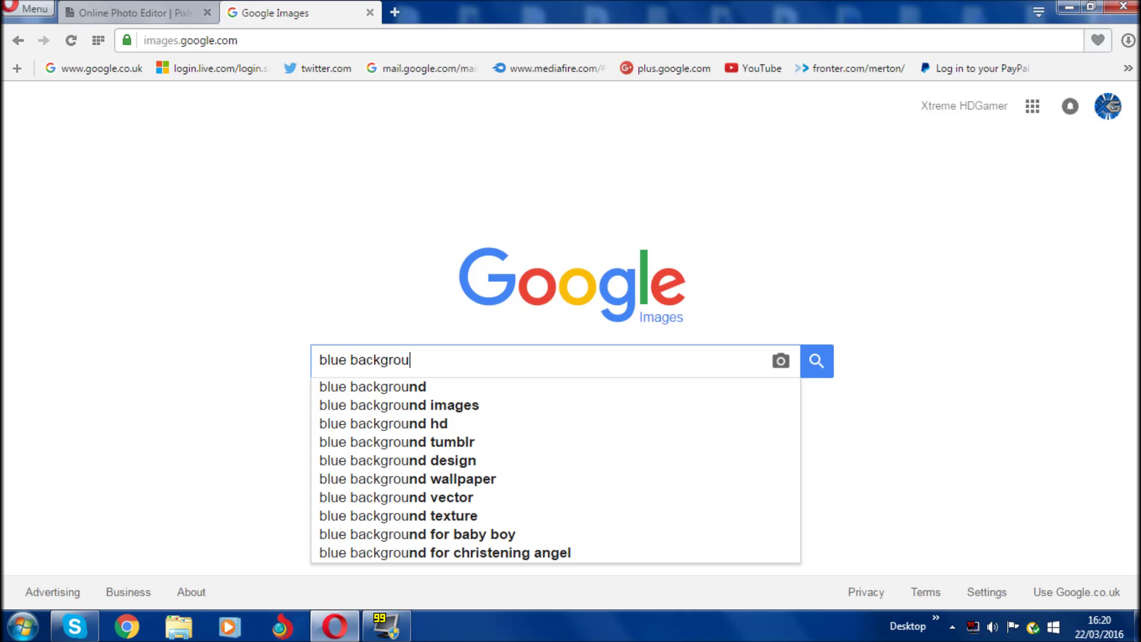
key(Return)
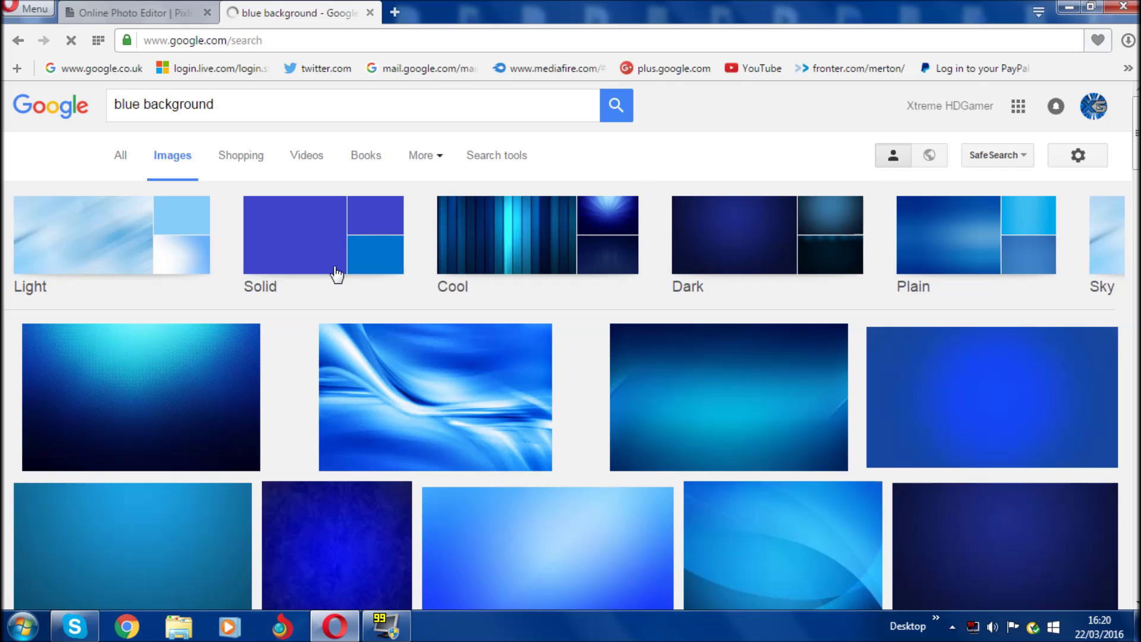
Step: Save the light-to-dark blue gradient image simple-blue-background-abstract-photo-blue-background to the Desktop as a JPEG
click(975, 262)
scroll(570, 345, down, 4)
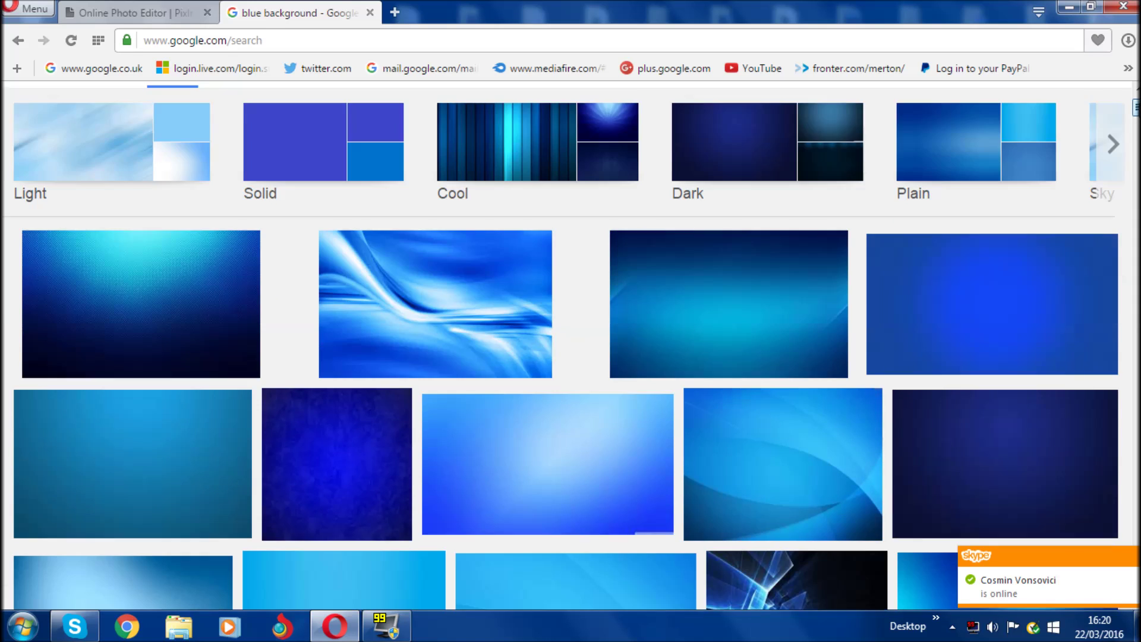
scroll(1075, 126, down, 5)
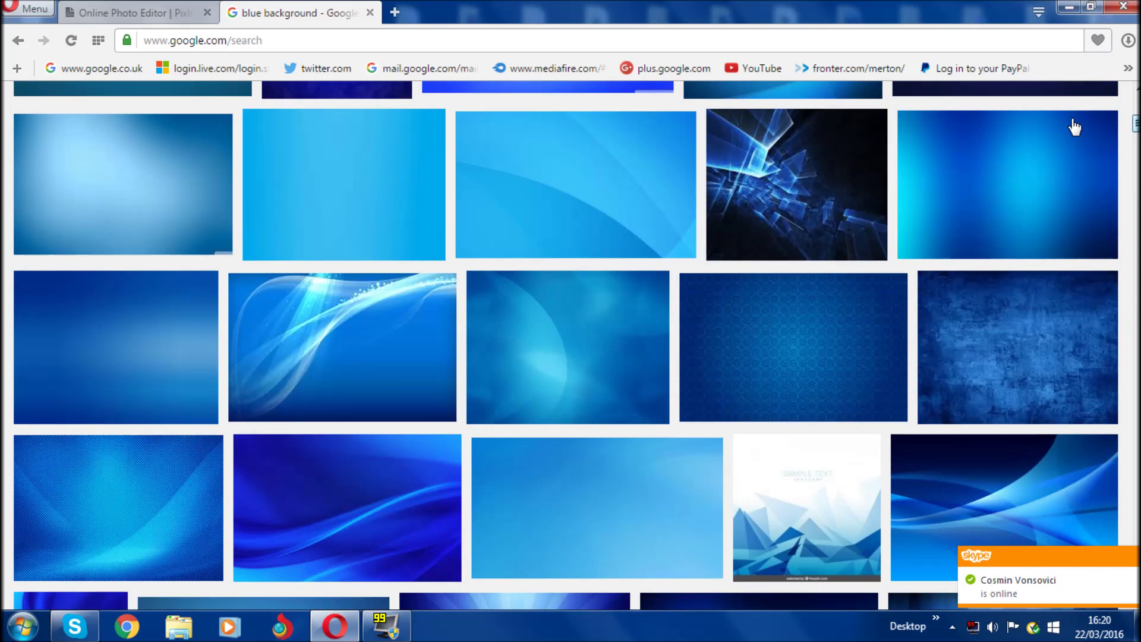
click(134, 189)
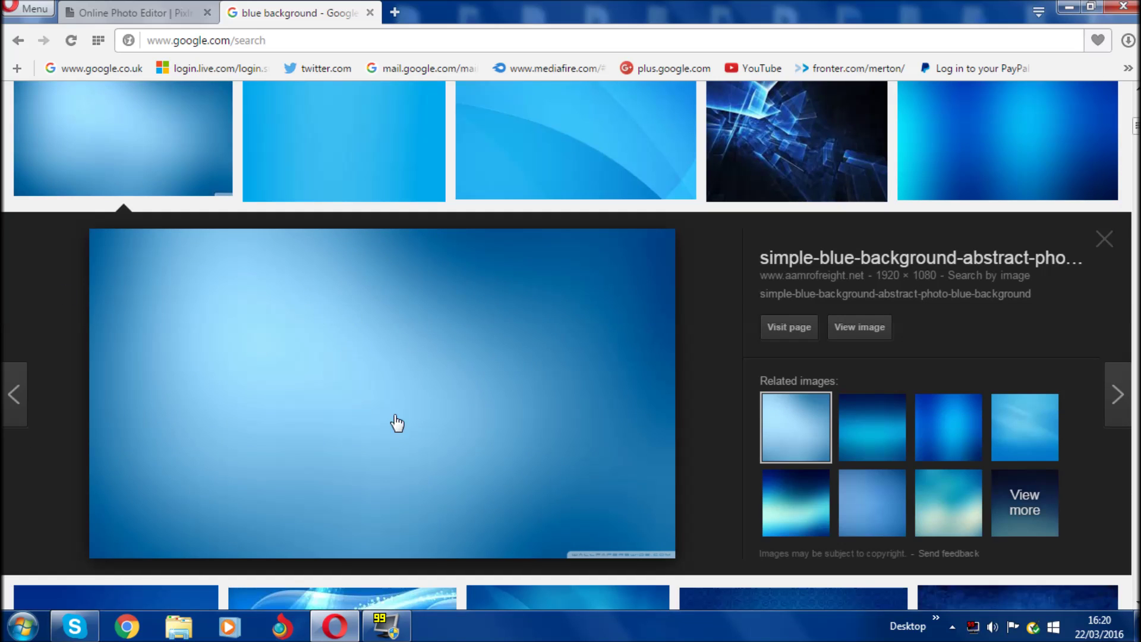
right_click(397, 364)
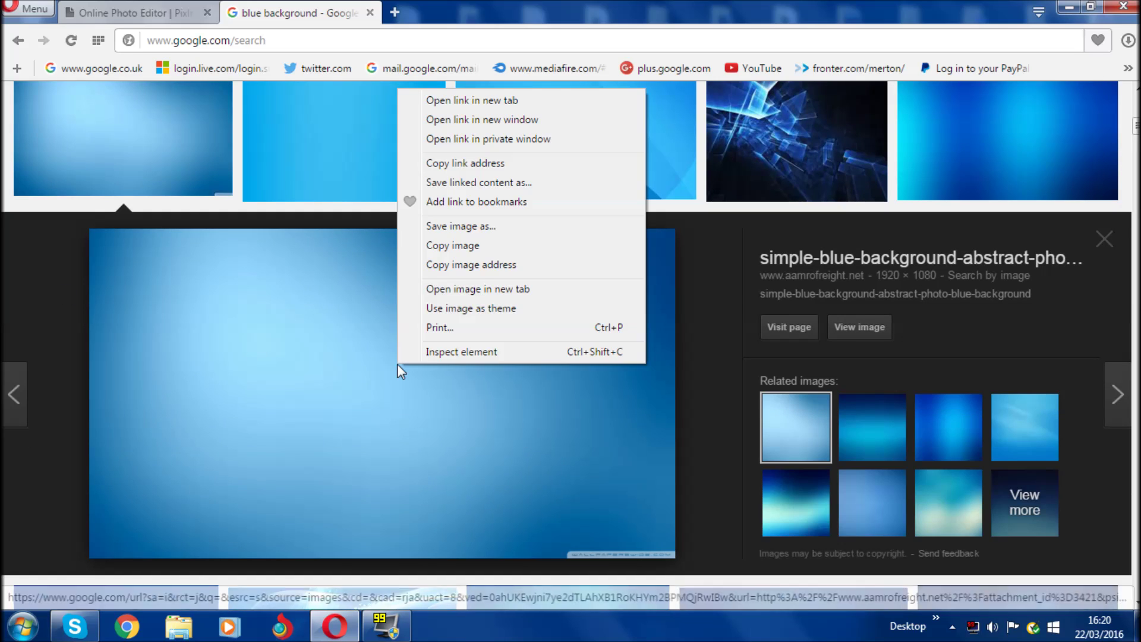
click(466, 228)
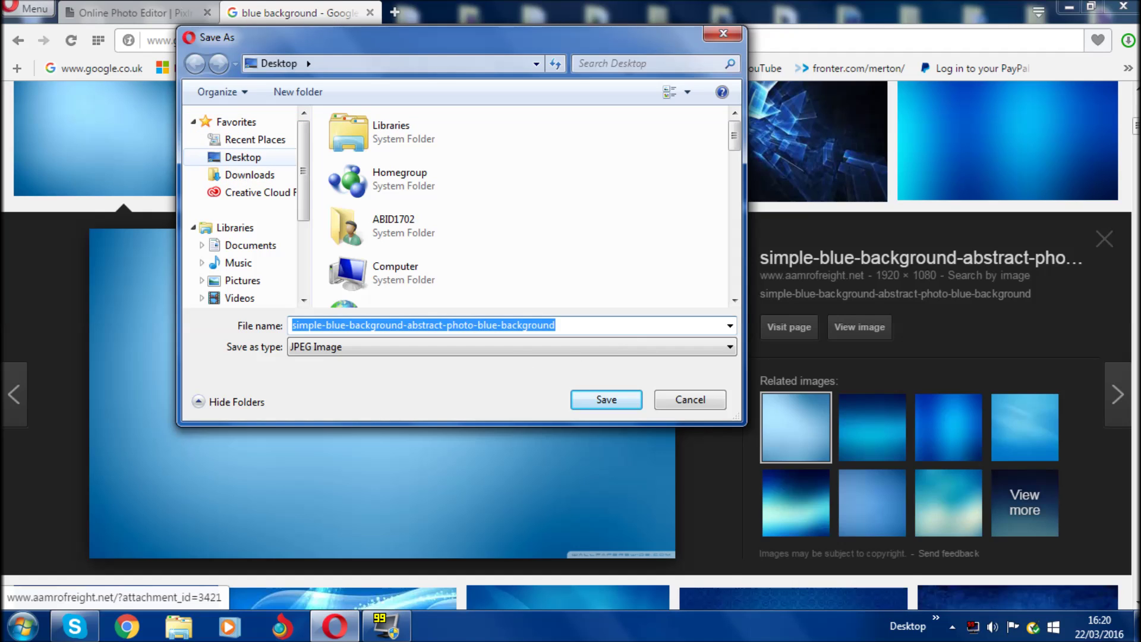
click(604, 398)
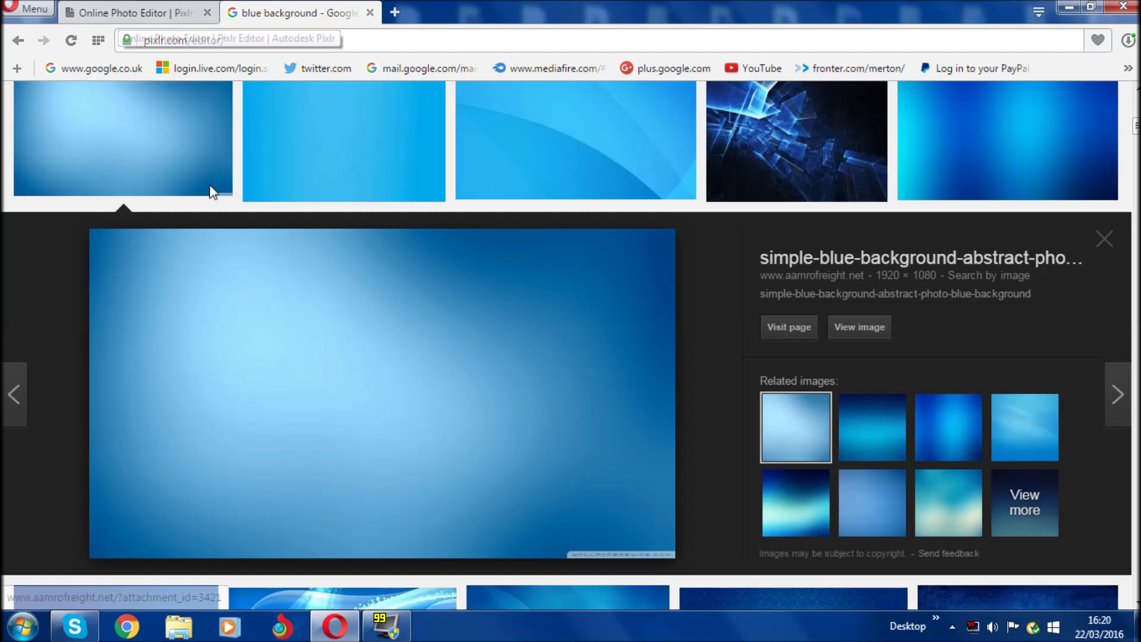
Step: Return to Pixlr Editor and open simple-blue-background-abstract-photo-blue-background from the Desktop
click(134, 12)
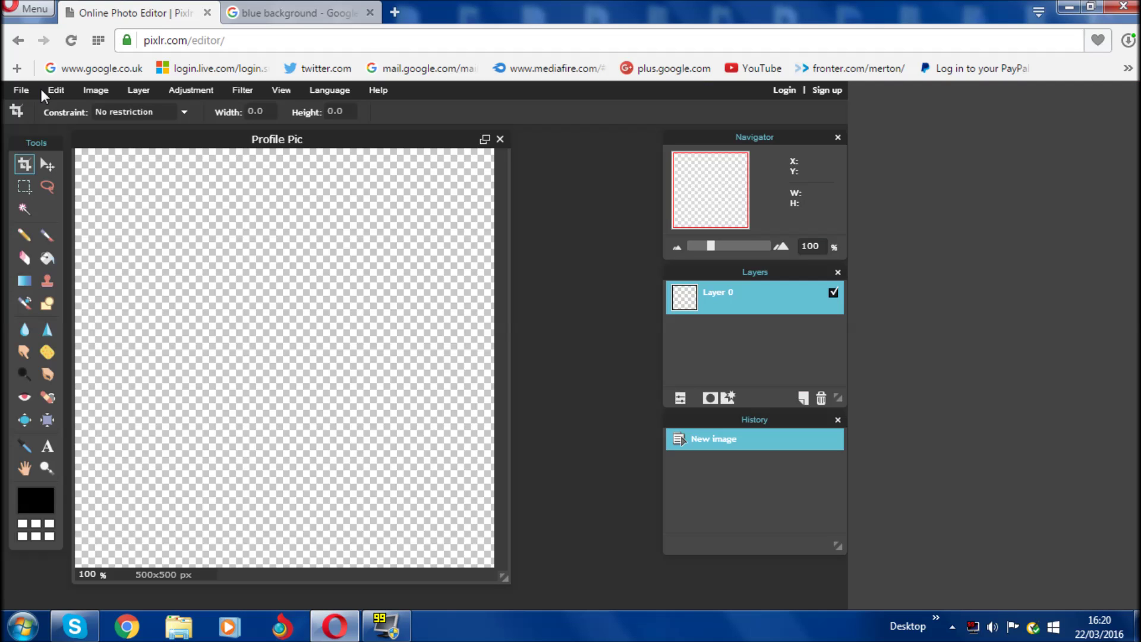
click(21, 90)
click(56, 90)
click(24, 88)
click(54, 124)
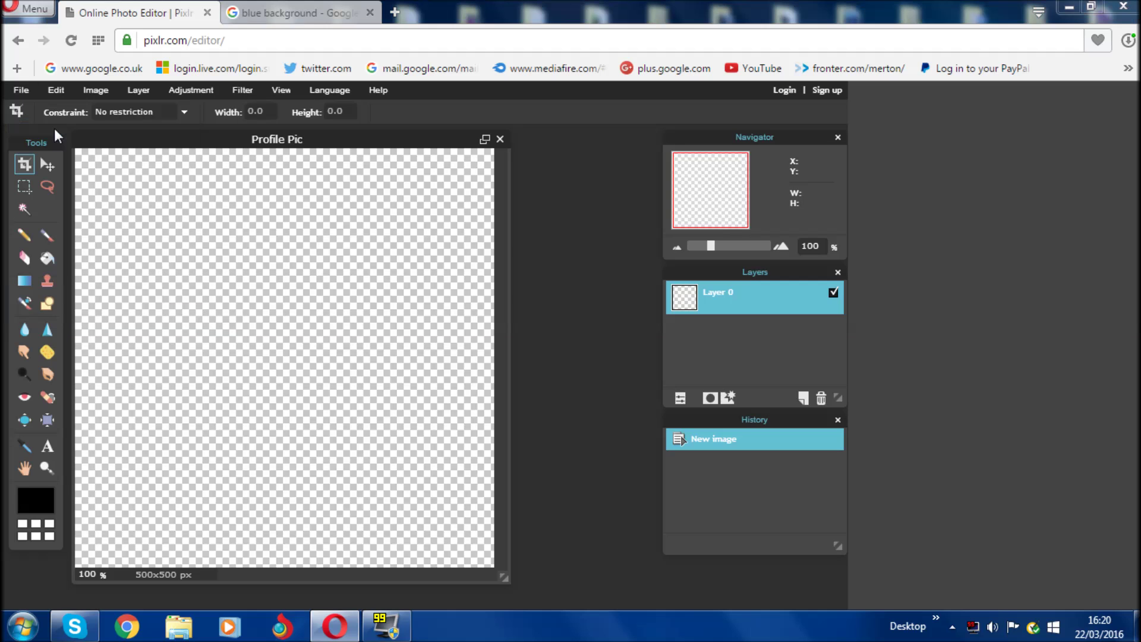
drag(626, 145, 625, 346)
click(475, 330)
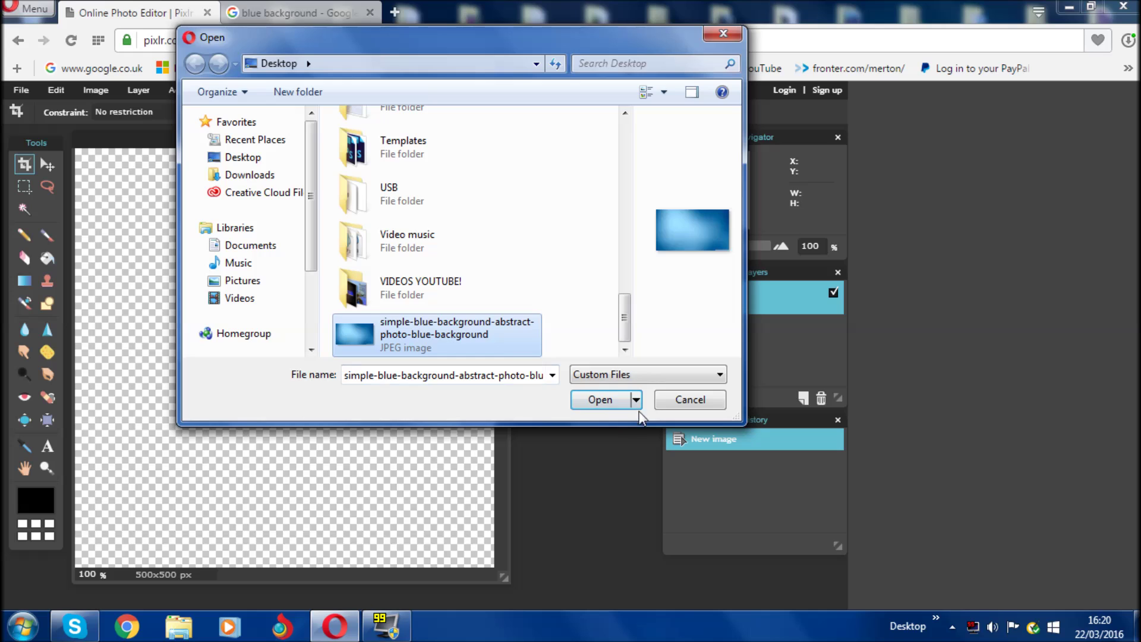
click(600, 399)
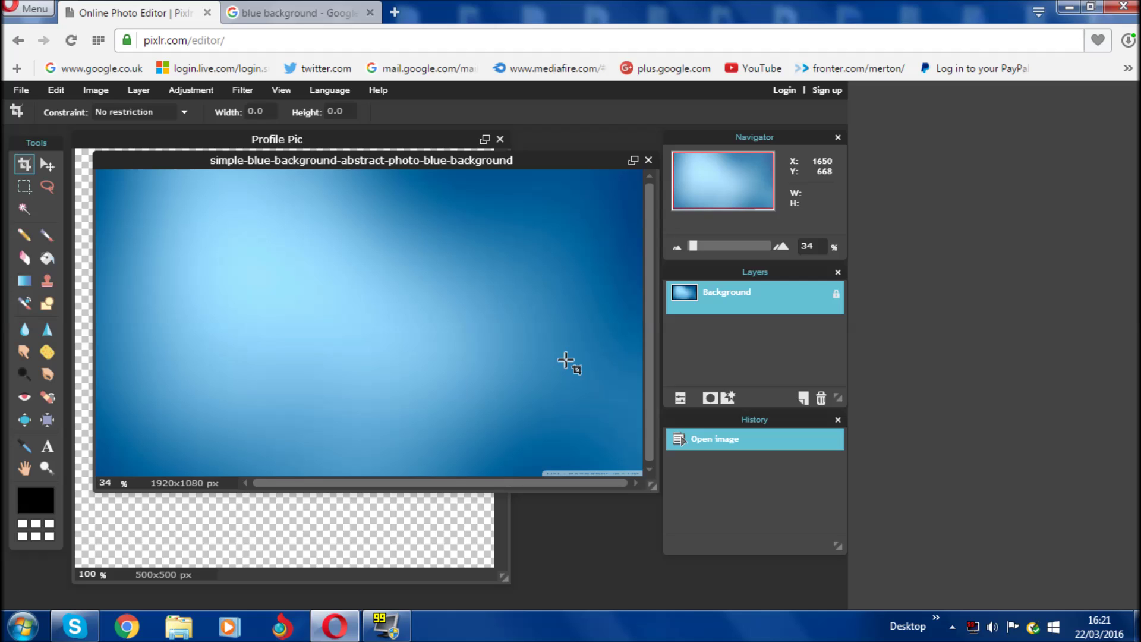
Step: Copy the entire blue background image and paste it as a new layer into Profile Pic
key(ctrl+a)
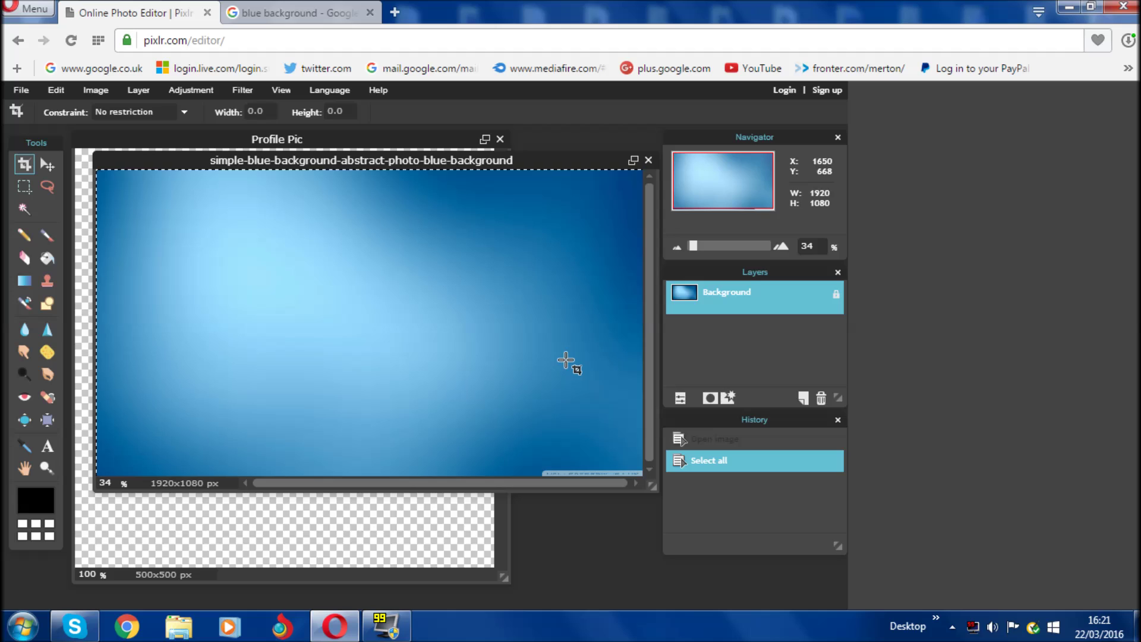
key(ctrl+c)
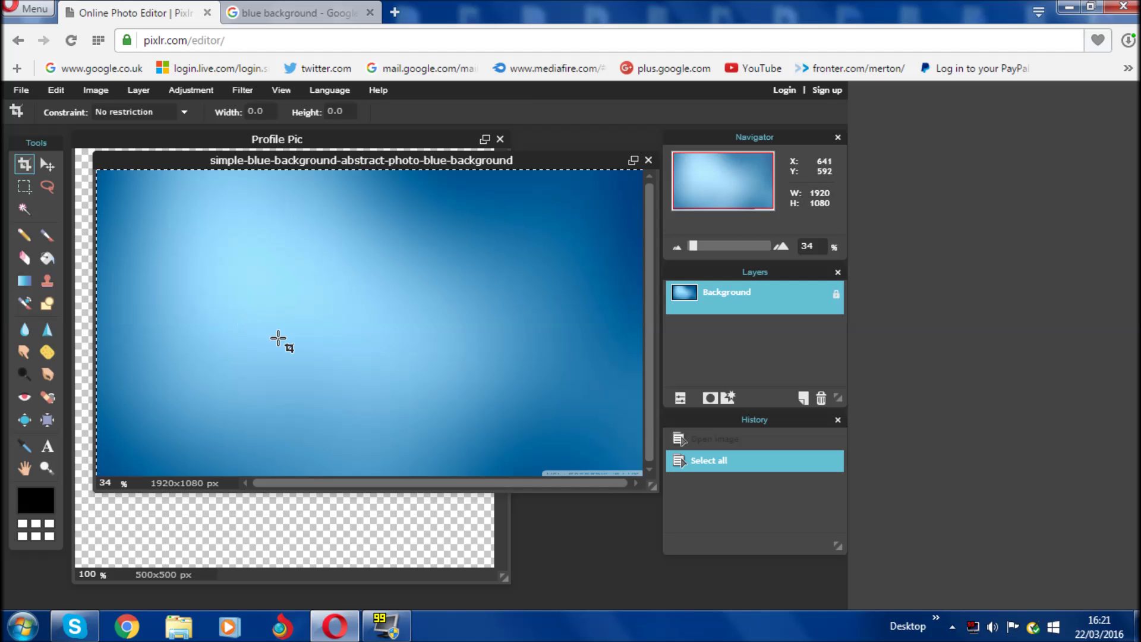
click(330, 139)
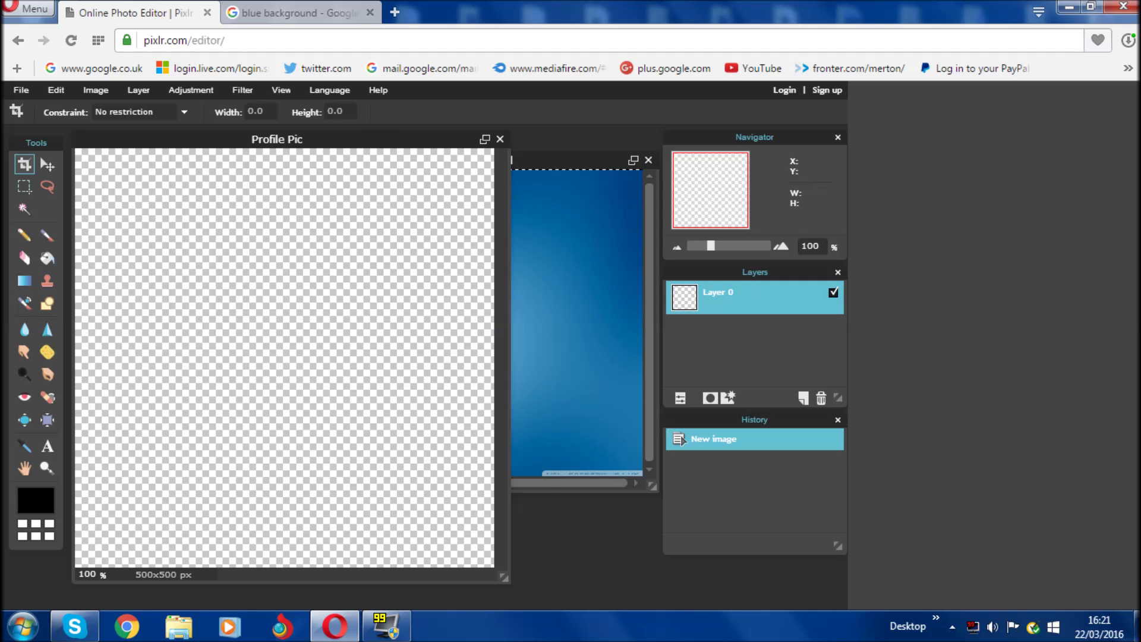
key(ctrl+v)
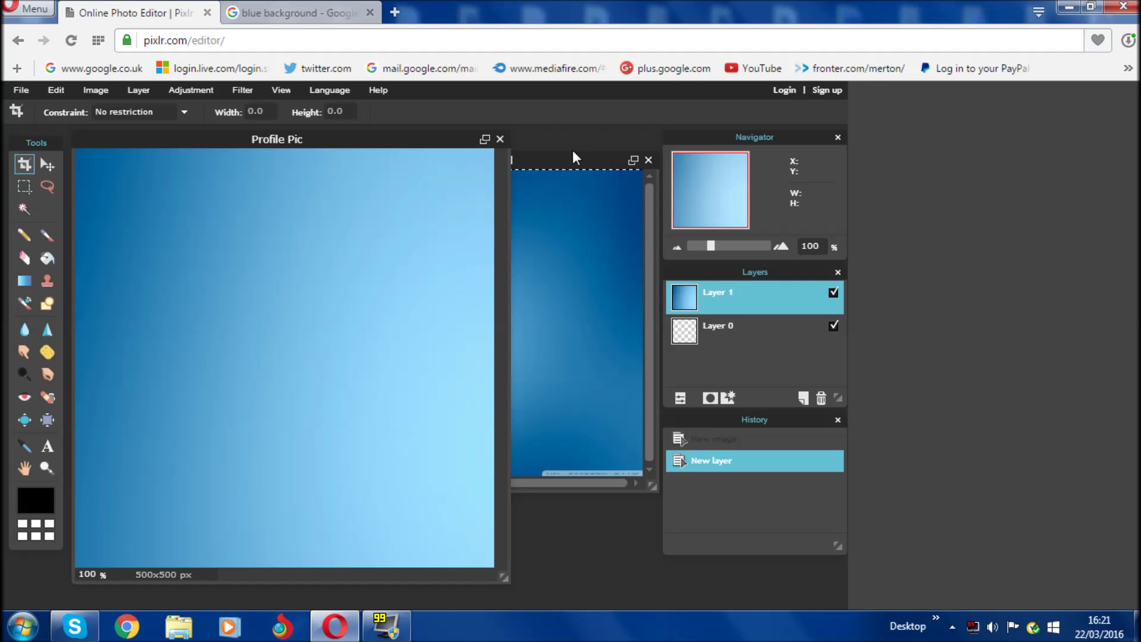
Step: Close the blue background source image without saving its changes
click(559, 162)
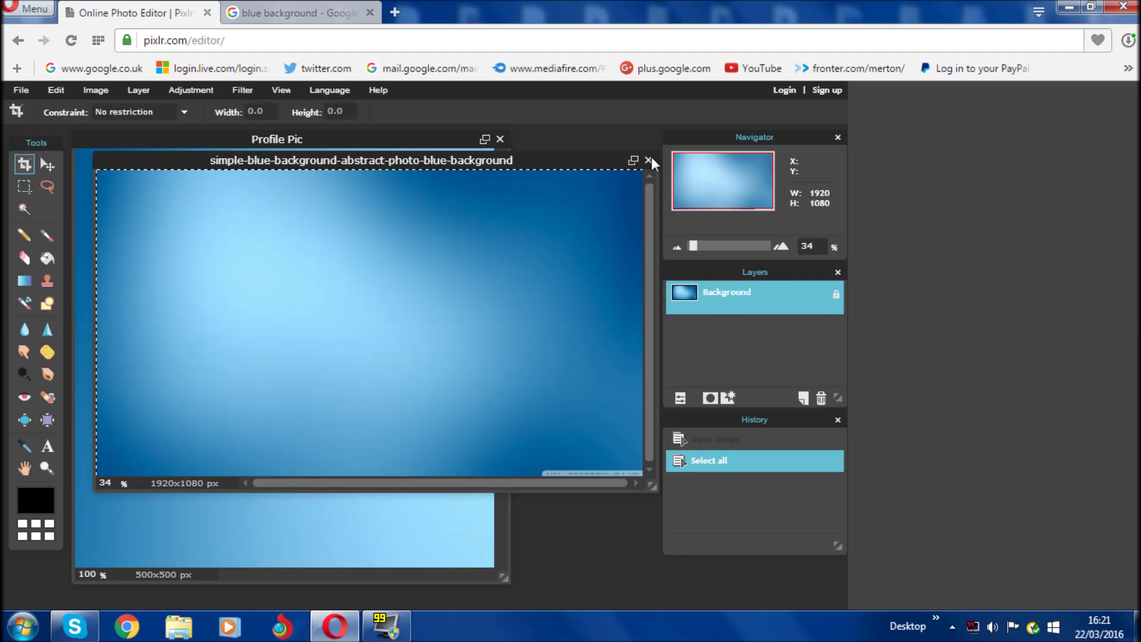
click(648, 159)
click(443, 378)
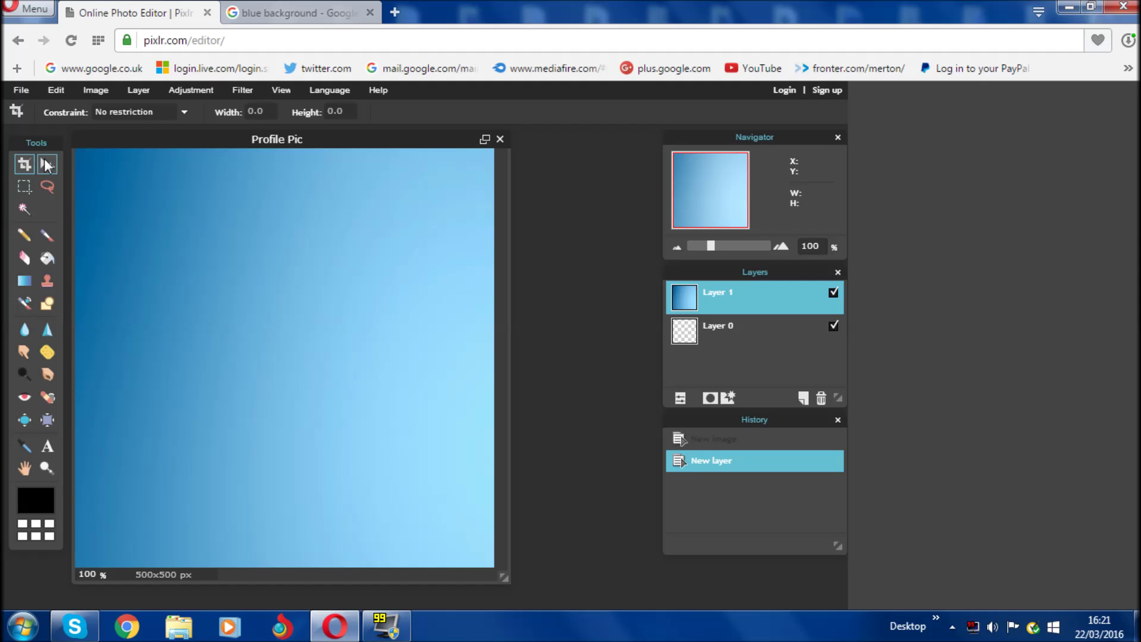
Step: Reposition the pasted blue layer with the Move tool so its lighter area fills the Profile Pic canvas
click(46, 165)
drag(298, 386, 158, 412)
drag(258, 312, 249, 337)
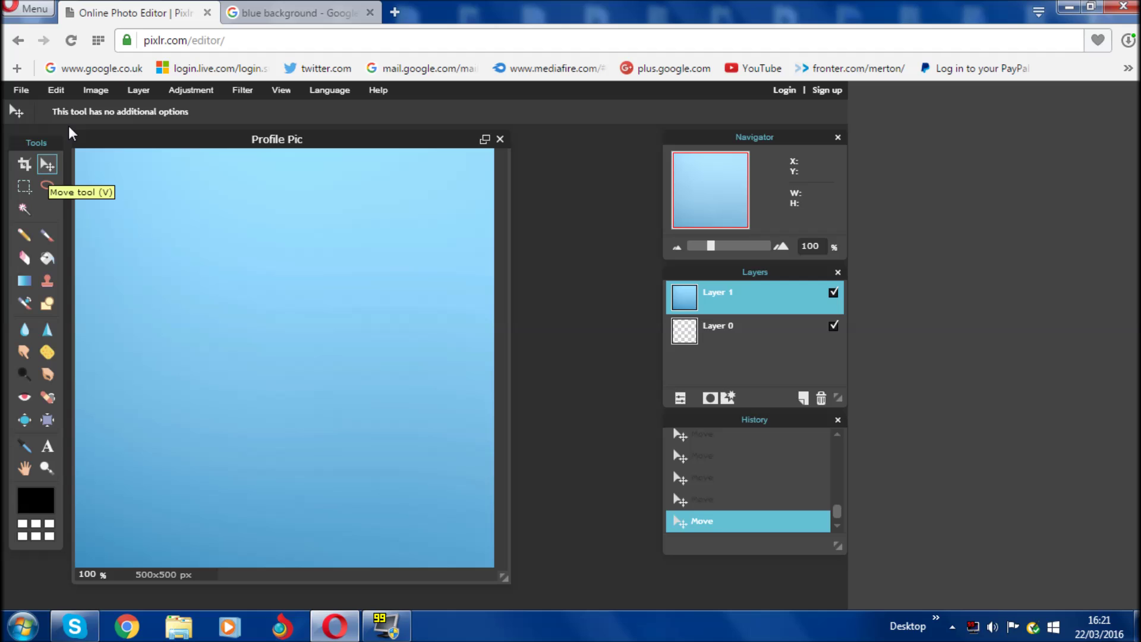
Step: Free-transform the blue layer so its darker upper-right area covers the whole canvas, enlarging it from the corner, and apply the changes
click(54, 92)
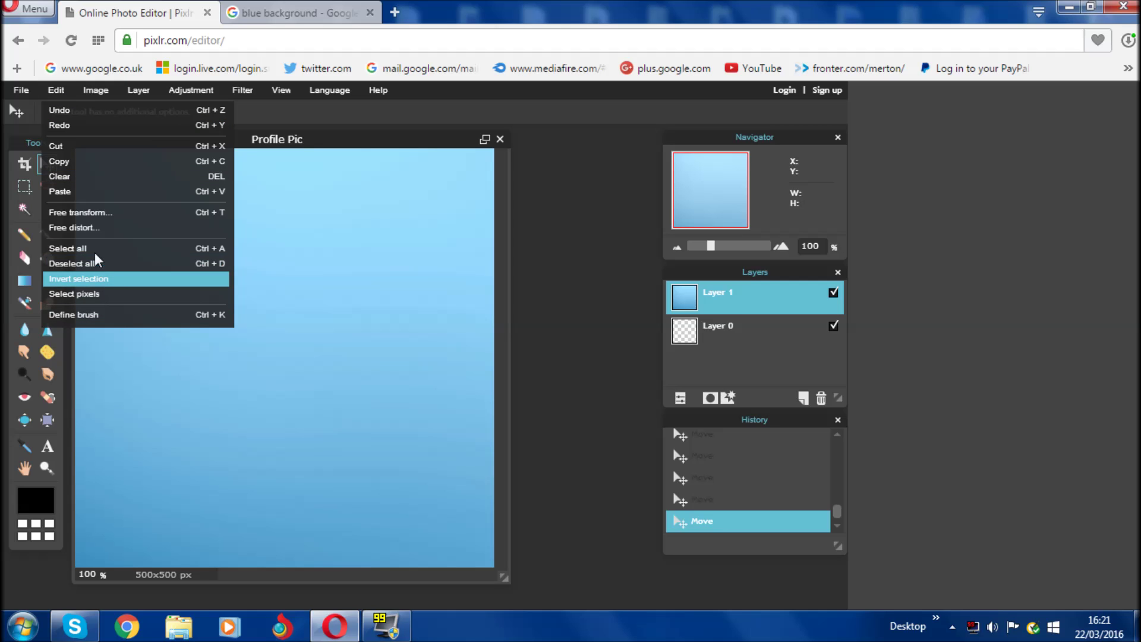
click(102, 212)
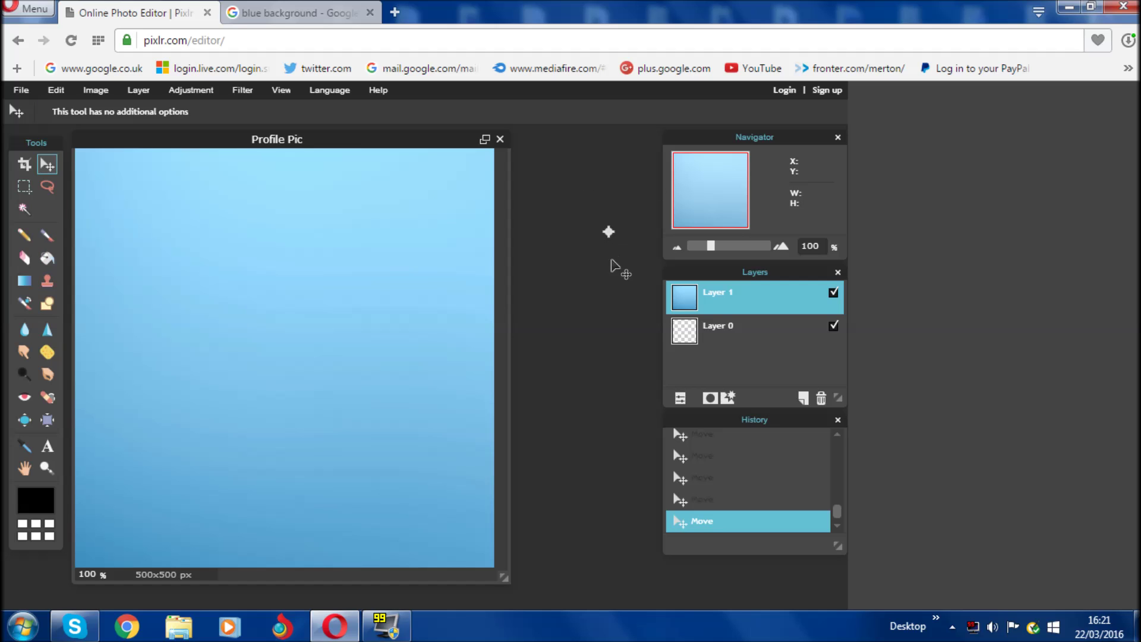
drag(298, 301, 131, 310)
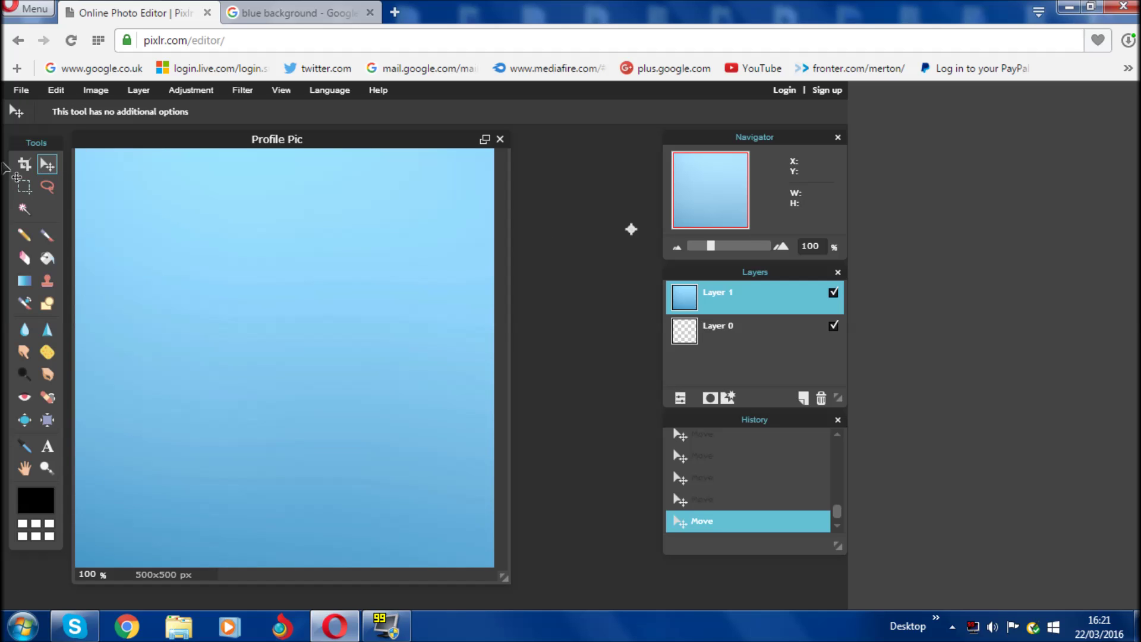
drag(425, 375, 234, 308)
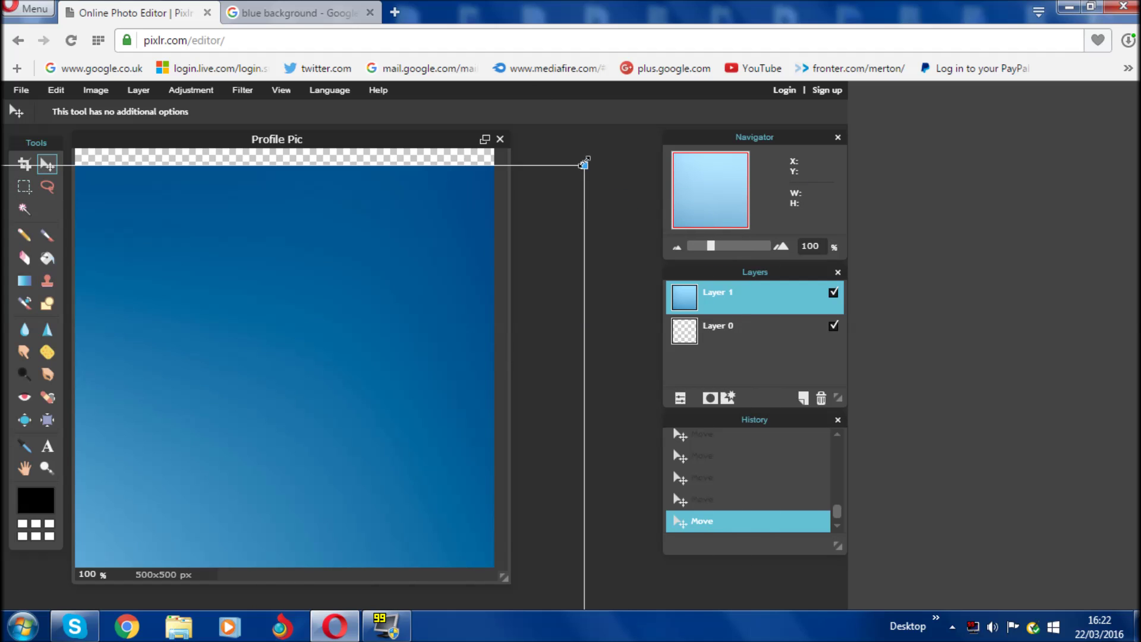
drag(584, 163, 624, 109)
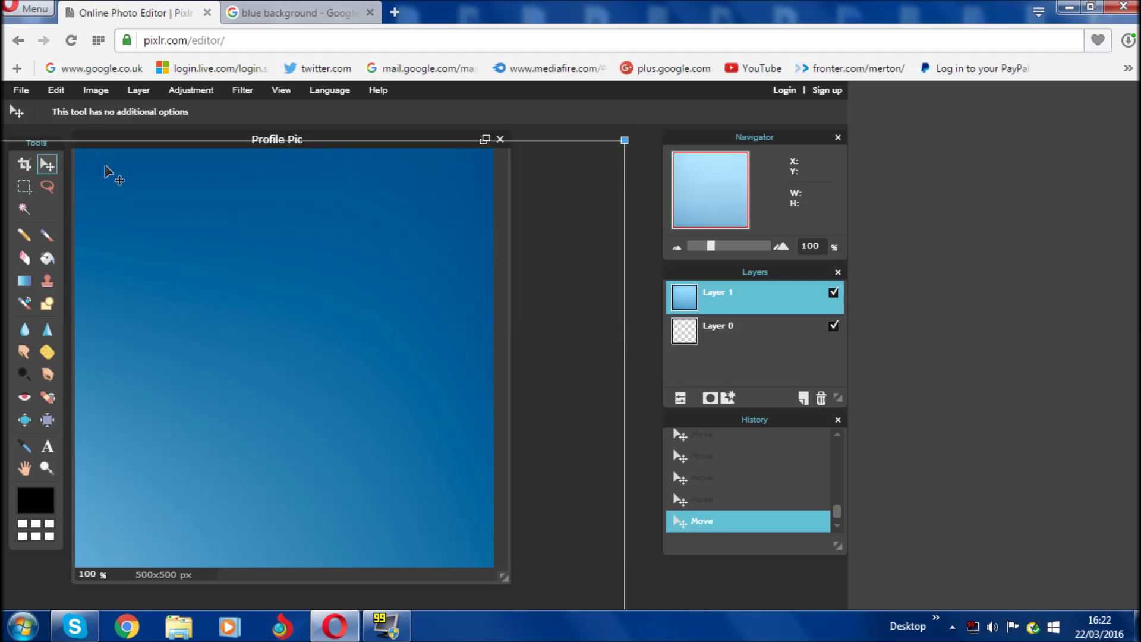
click(634, 224)
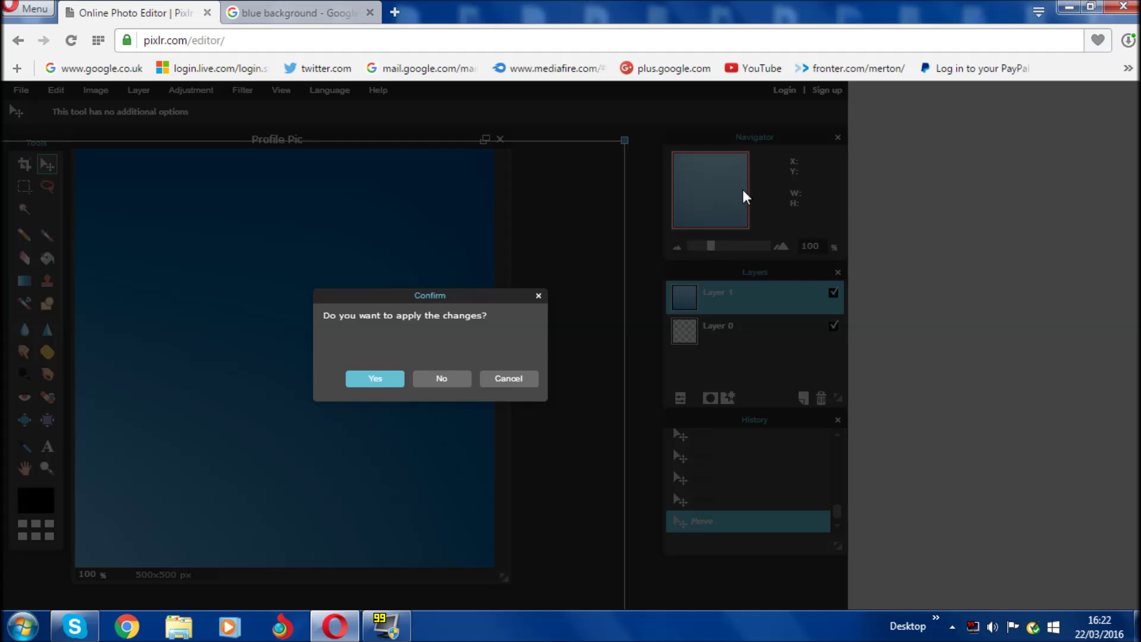
click(374, 383)
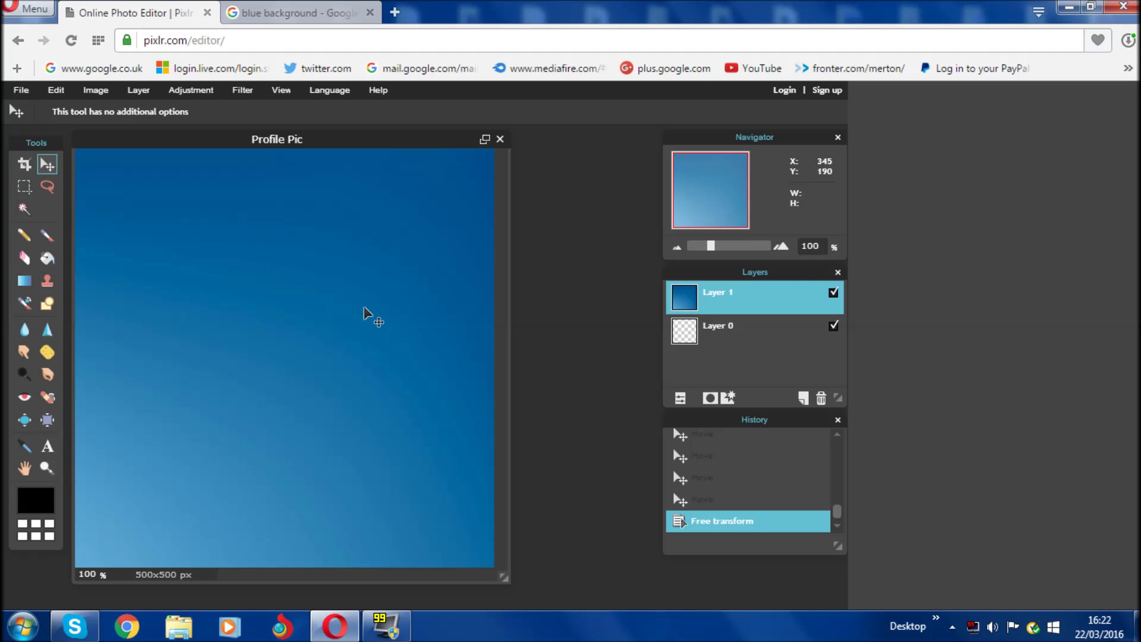
Step: Add a text layer near the canvas's middle left with the profile's name on one line and its number on the line below
click(46, 447)
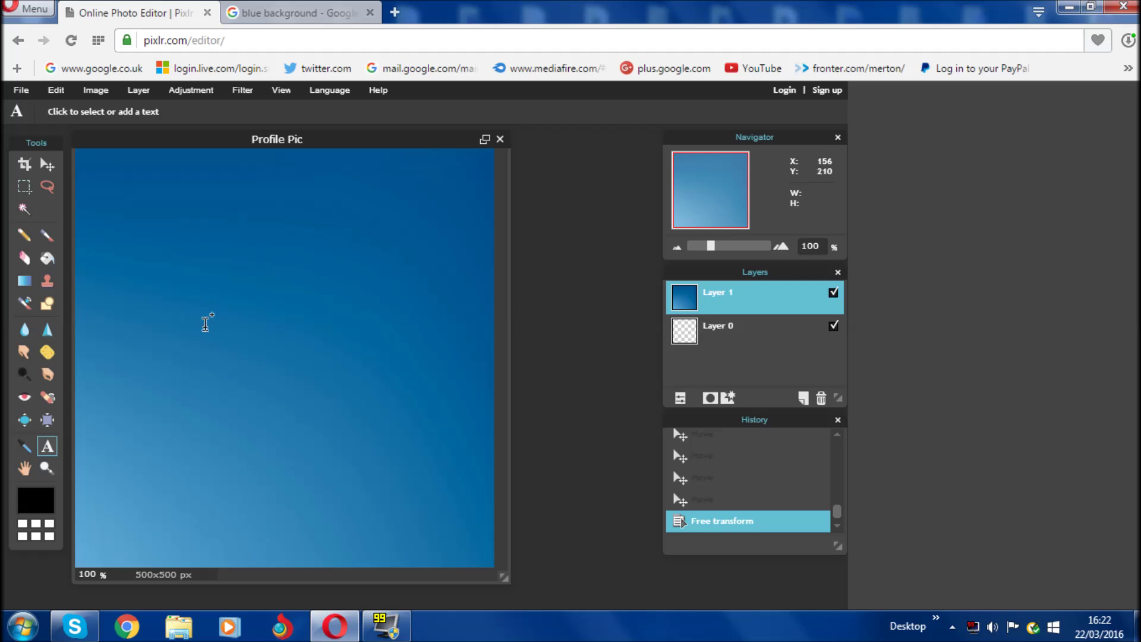
click(191, 312)
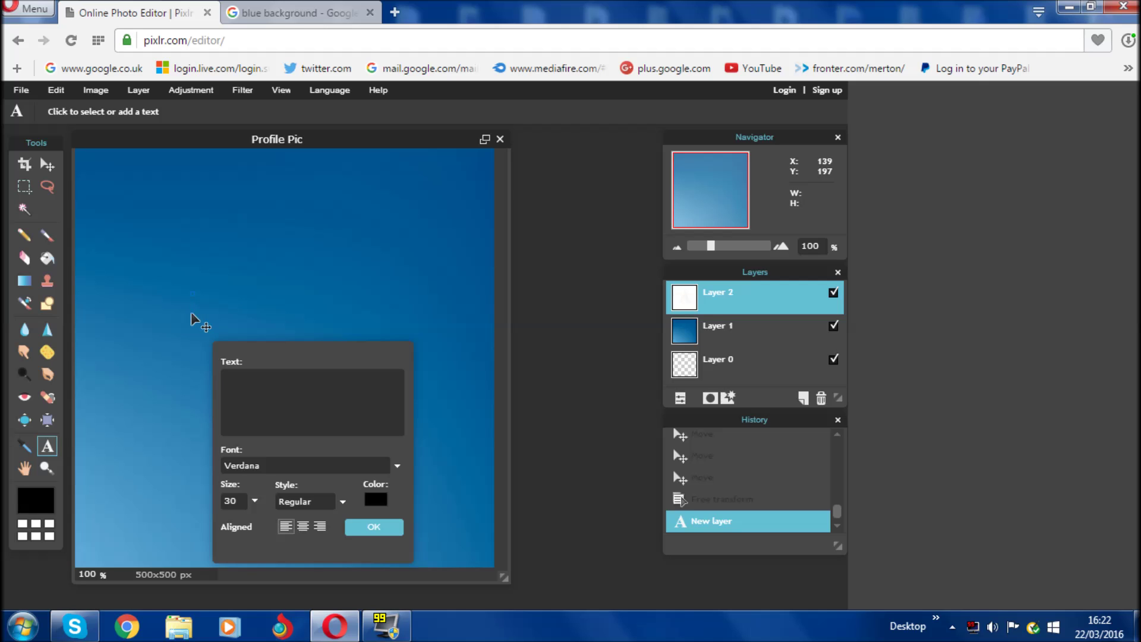
text(ABID)
key(Return)
text(1702)
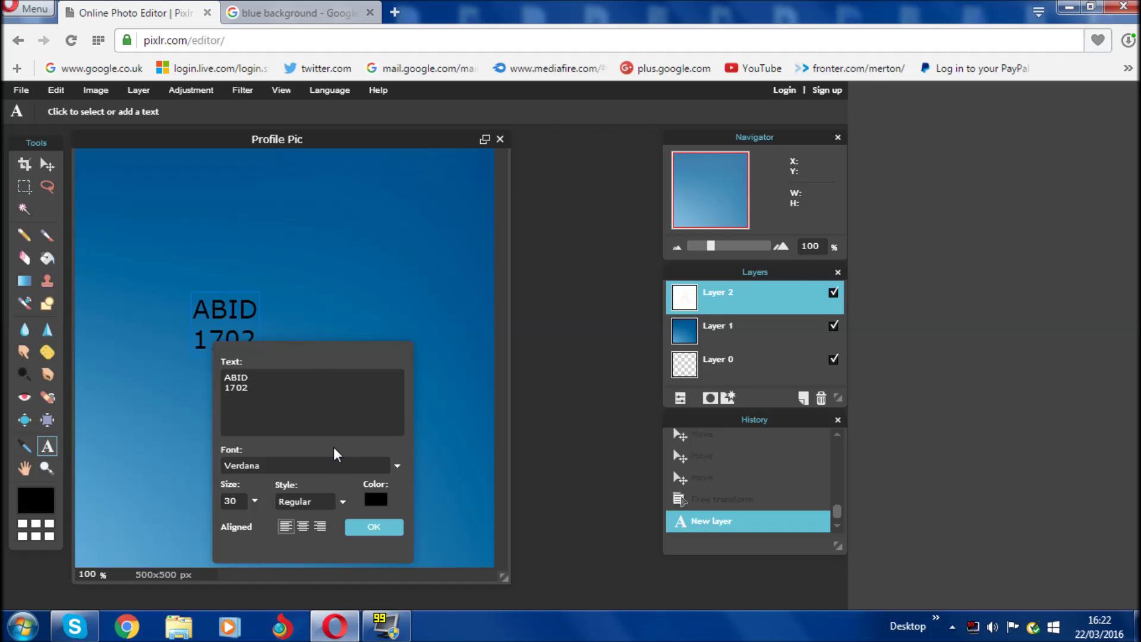
Step: Set the text colour to pure white (ffffff) by raising its lightness to 100
key(ctrl+a)
click(374, 498)
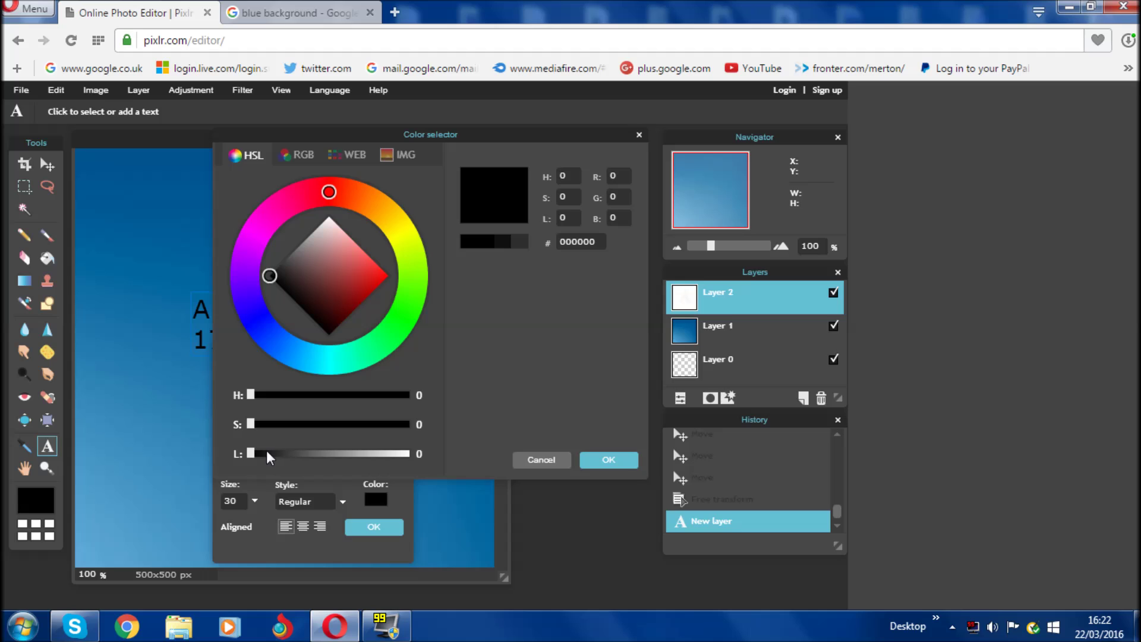
drag(406, 453, 416, 454)
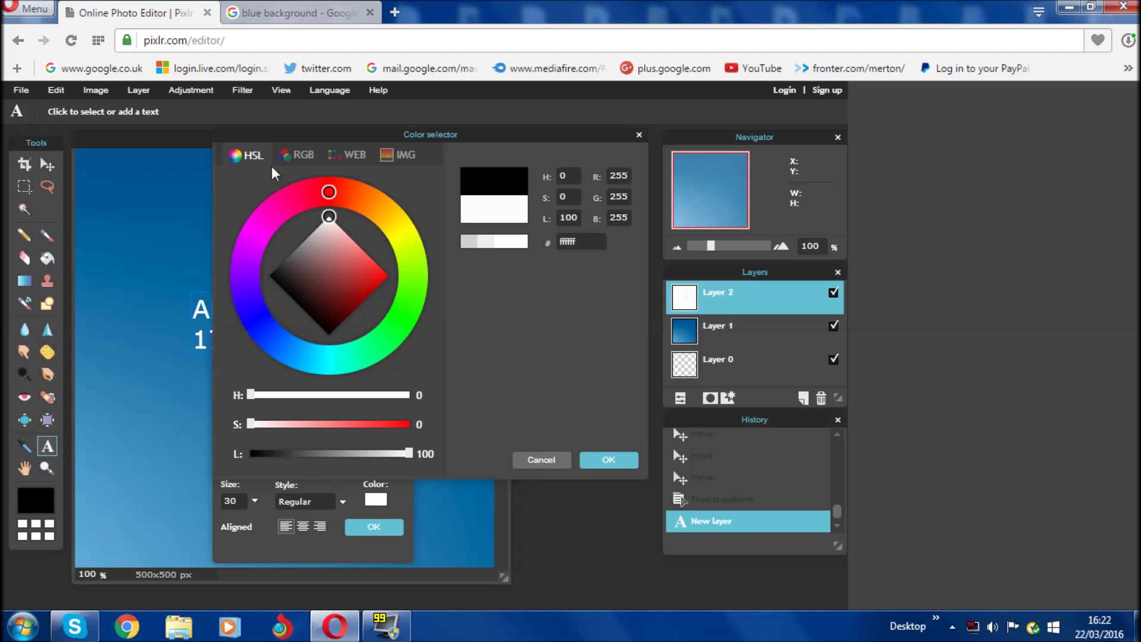
click(609, 460)
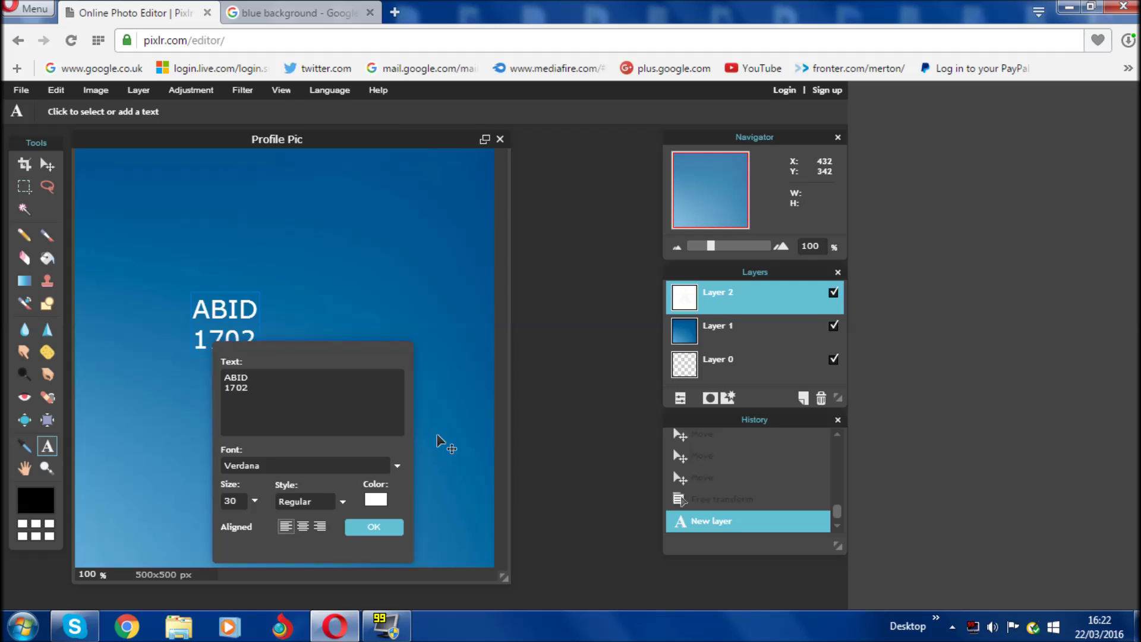
Step: Set the text's font to BatmanForeverAlternate and its size to 130
click(321, 465)
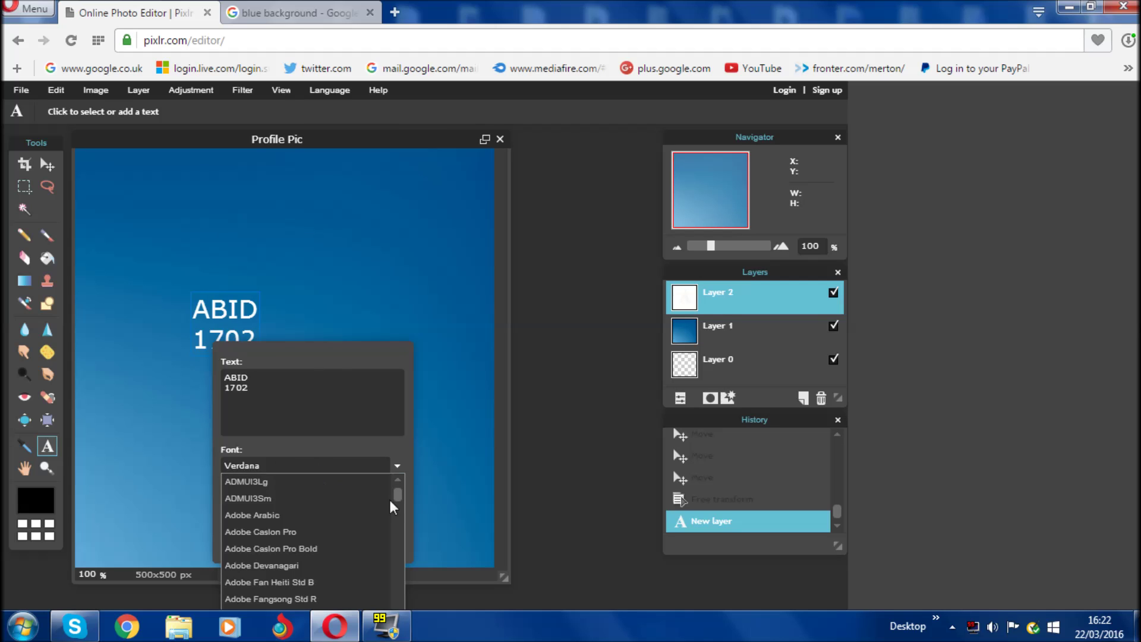
scroll(398, 500, down, 12)
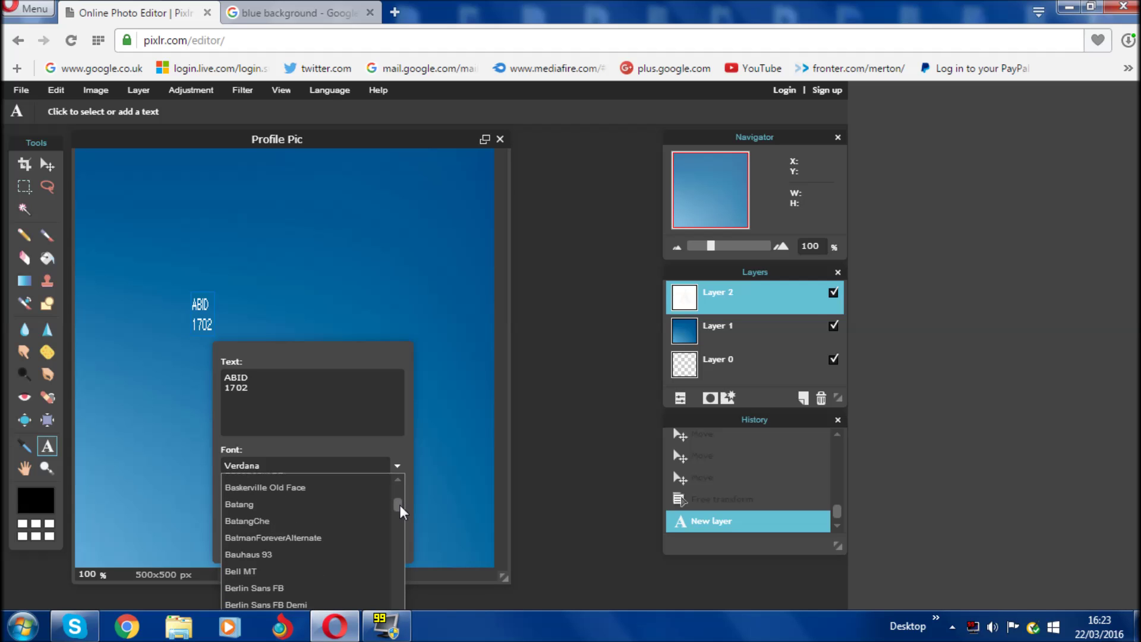
click(301, 538)
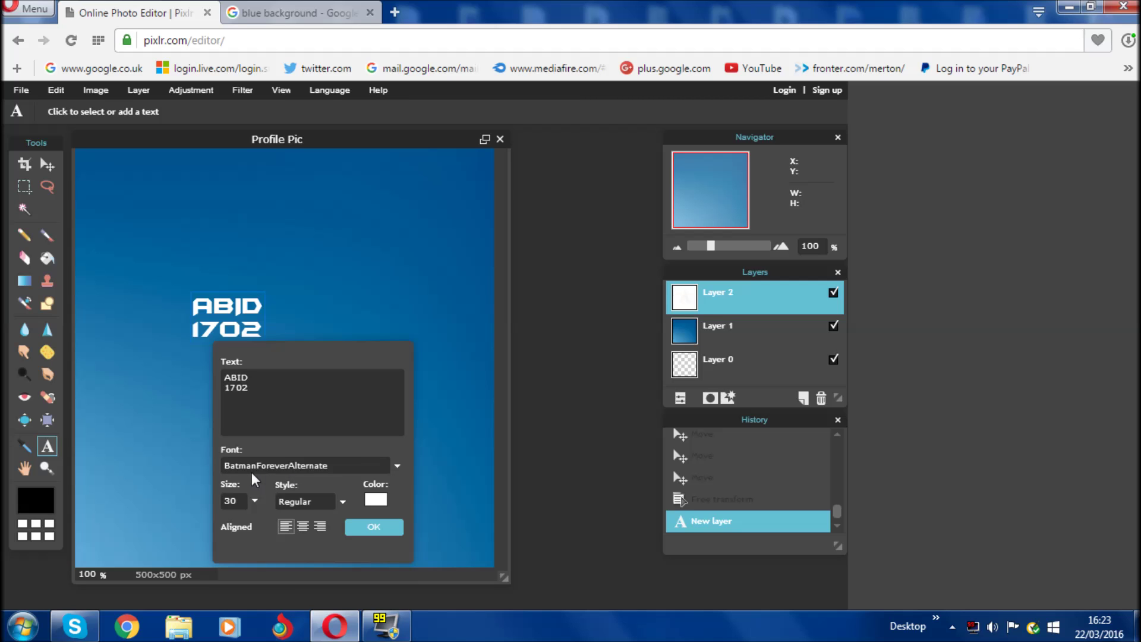
click(255, 501)
drag(198, 524, 272, 537)
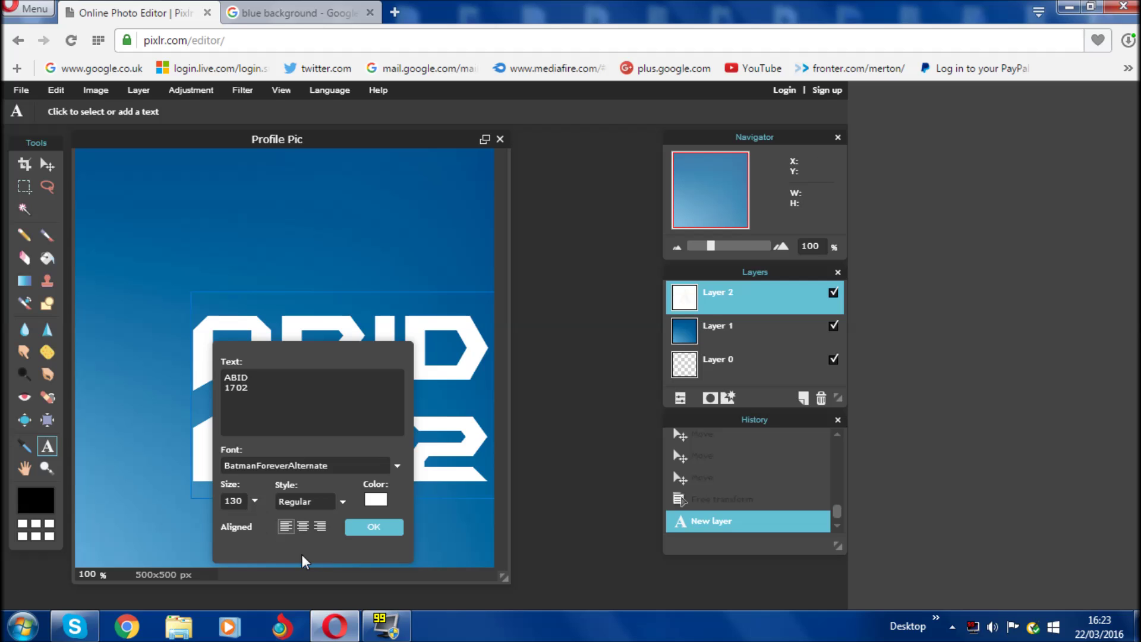
Step: Check the available text styles, keep Regular, and confirm the text layer
drag(330, 347, 649, 237)
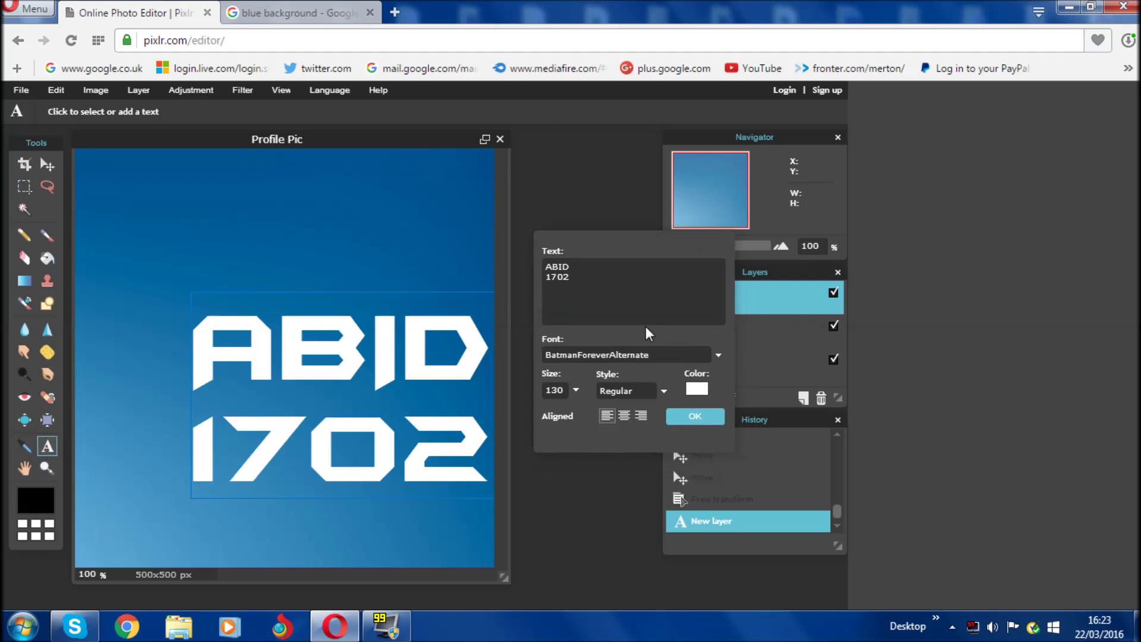
click(665, 392)
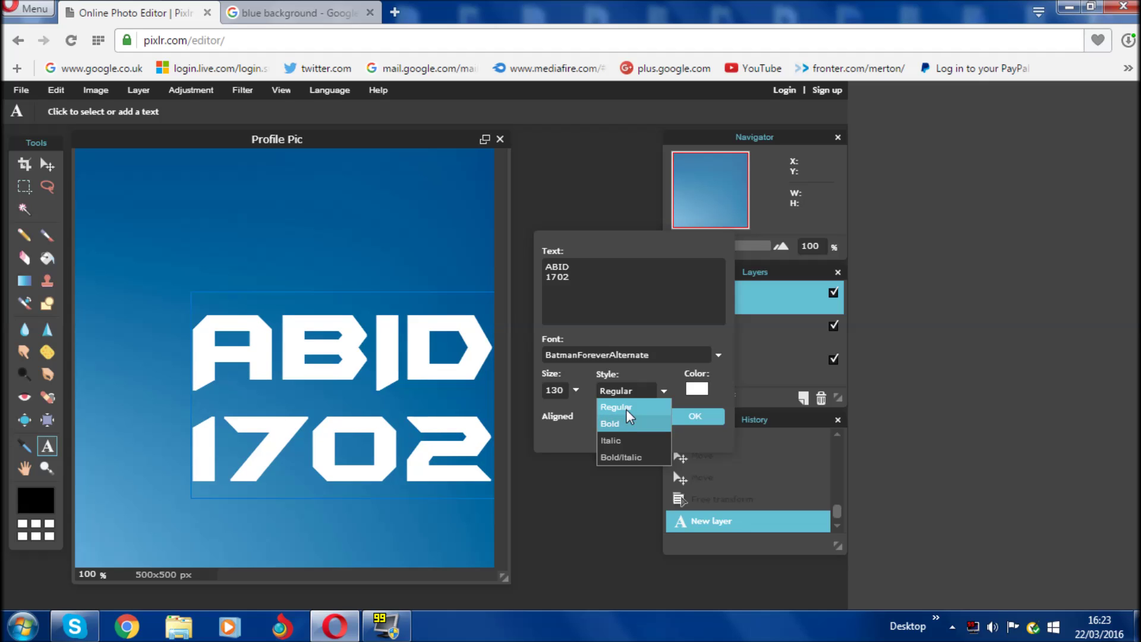
click(664, 384)
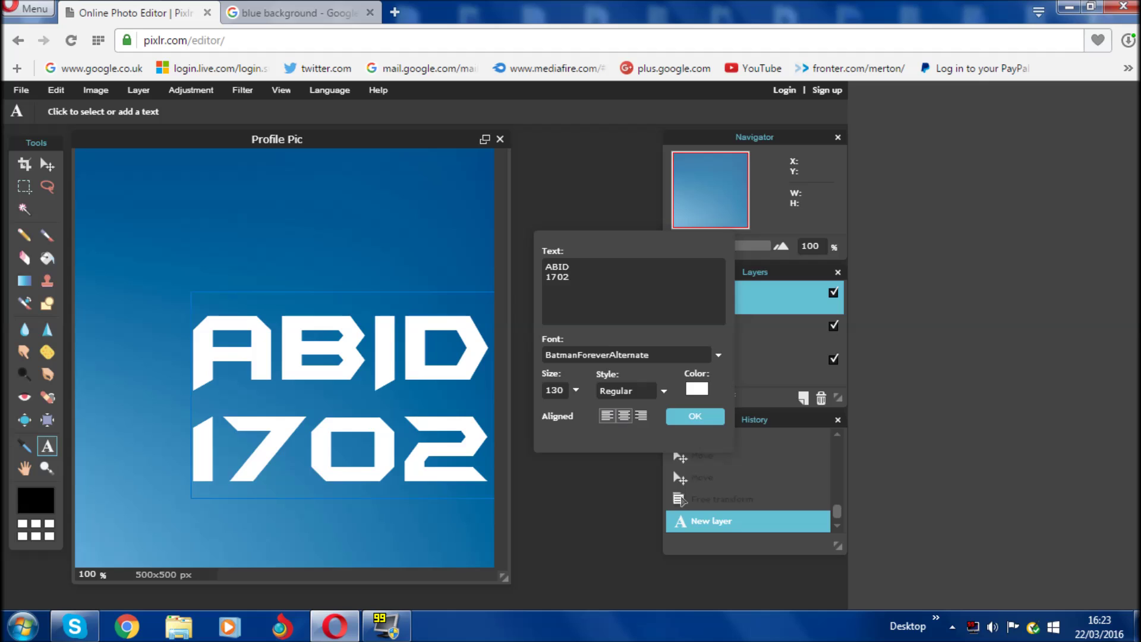
click(693, 418)
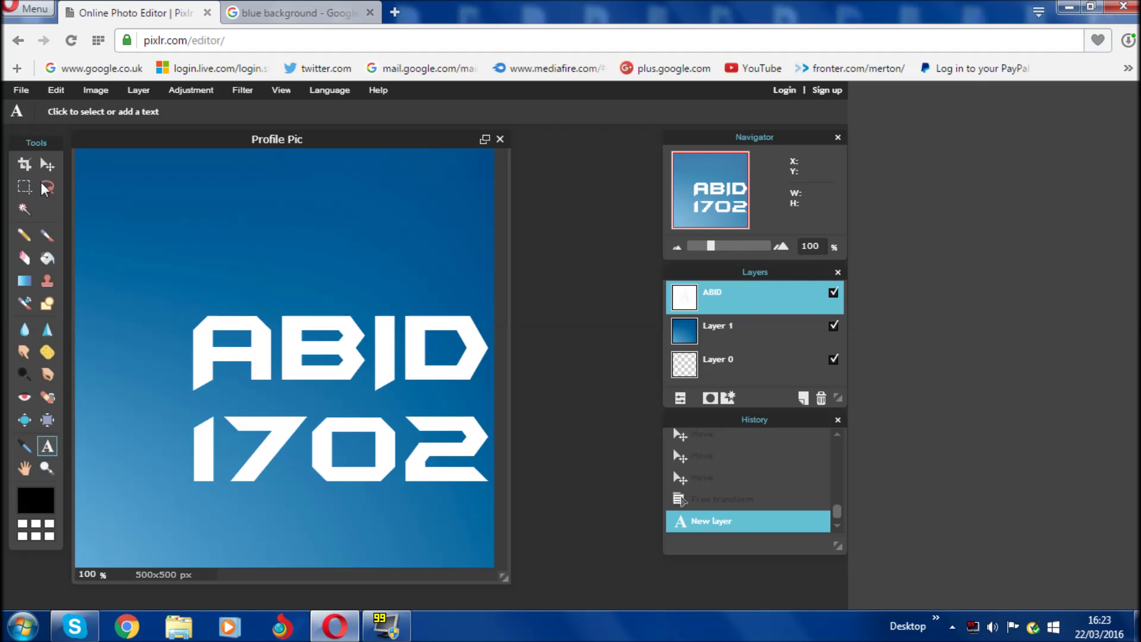
Step: Centre the two-line text on the canvas with the Move tool
click(47, 164)
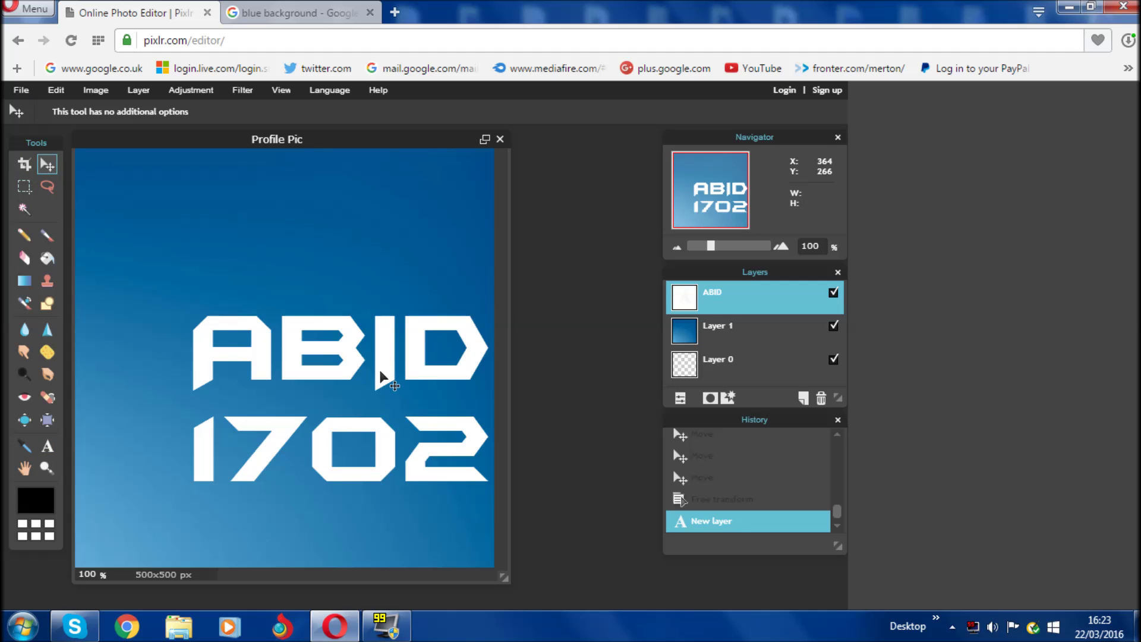
drag(334, 373, 290, 322)
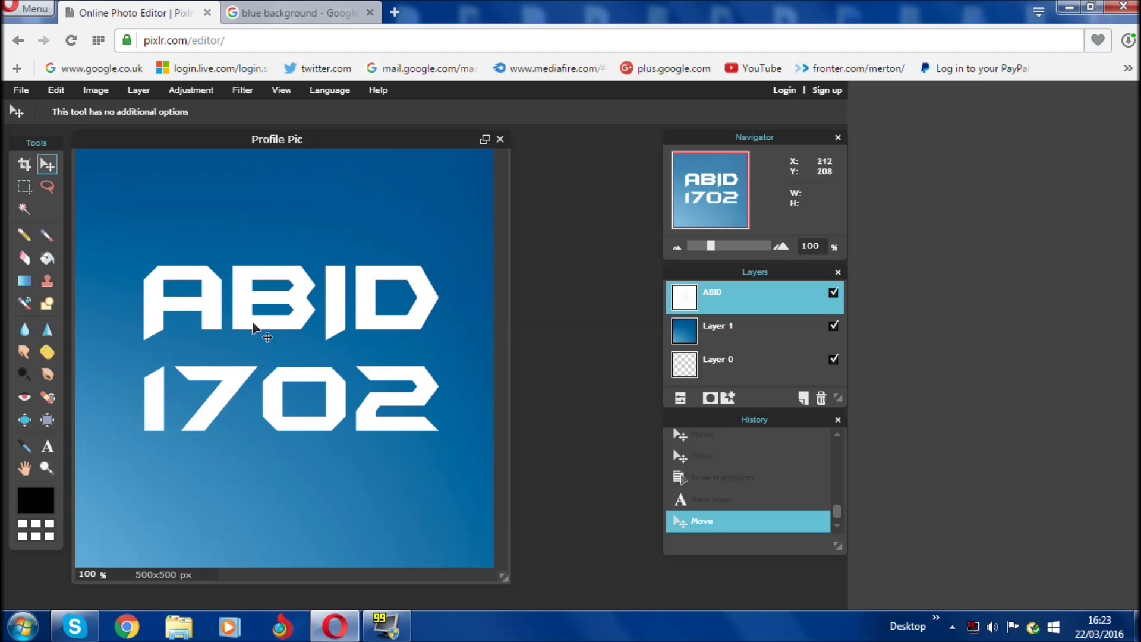
drag(279, 327, 279, 321)
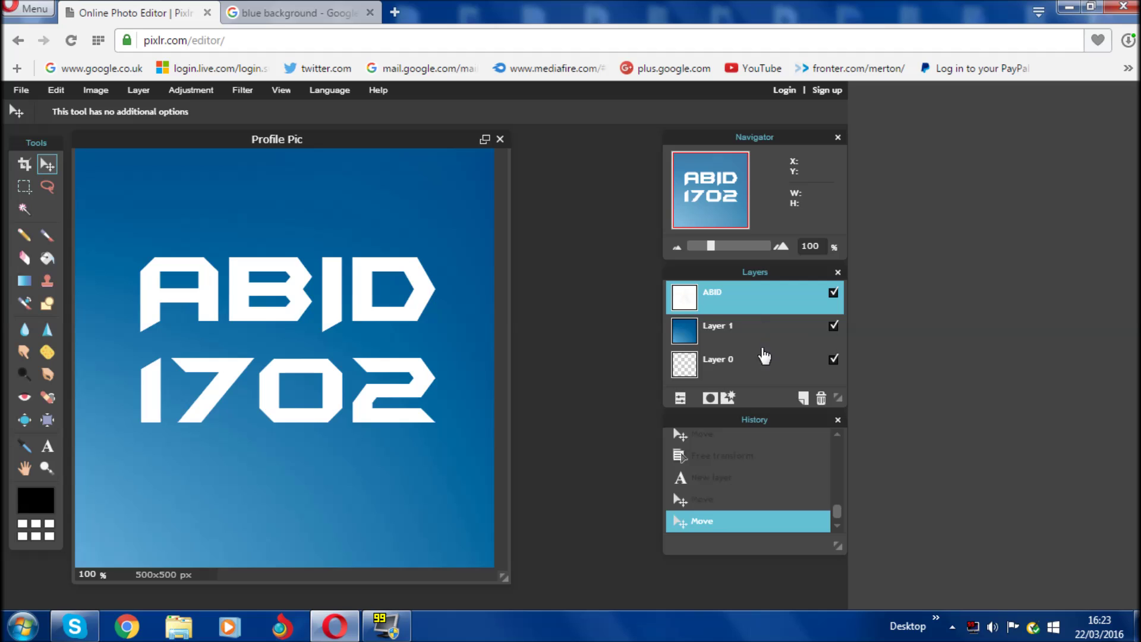
Step: Open the text layer's layer styles and enable Drop shadow, toggling it to compare the effect
click(726, 398)
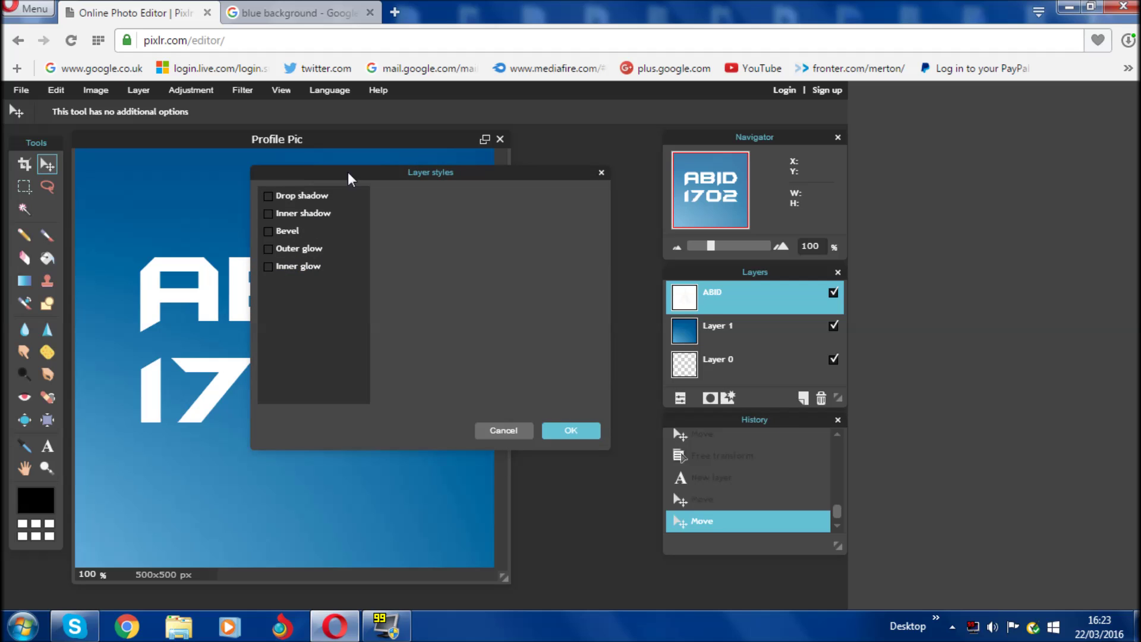
drag(452, 172, 750, 183)
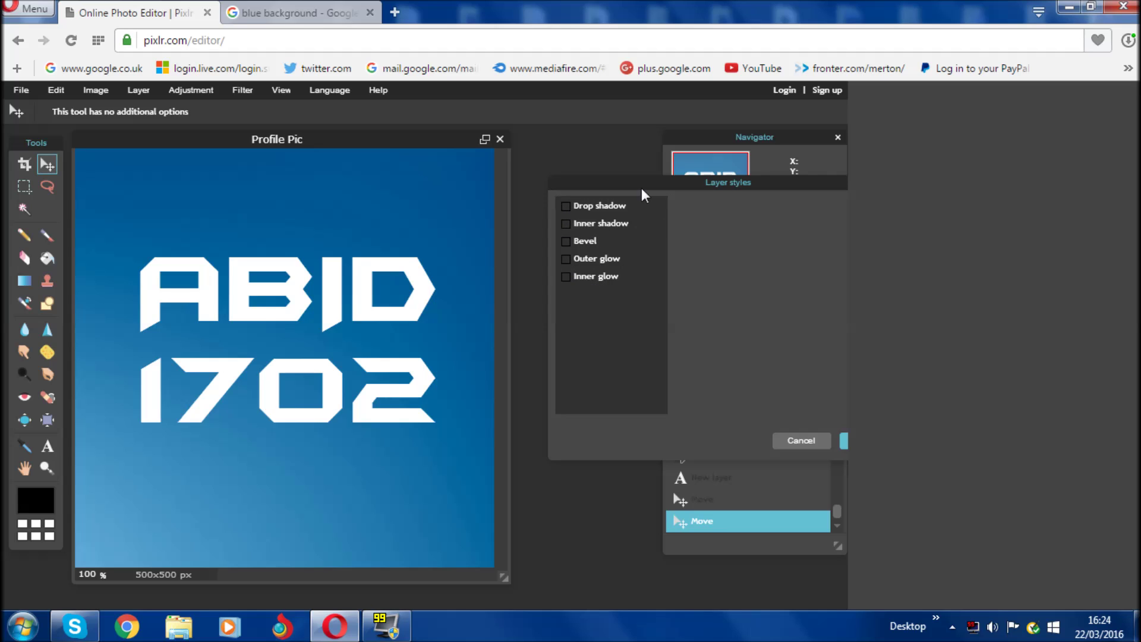
click(566, 207)
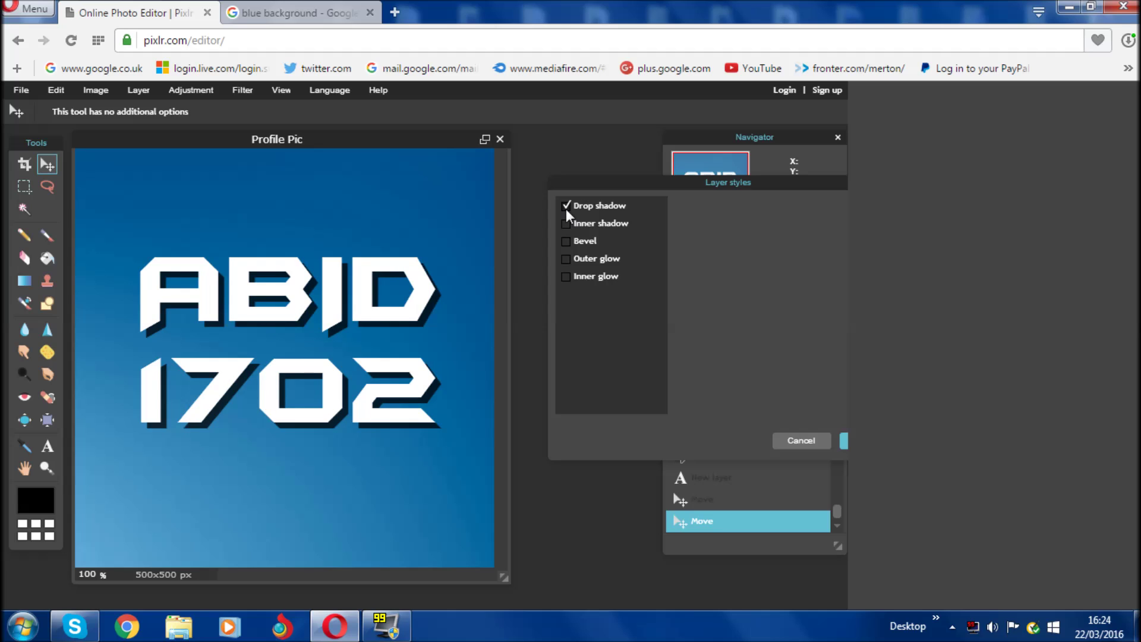
click(565, 206)
click(565, 207)
click(564, 208)
click(565, 208)
click(566, 208)
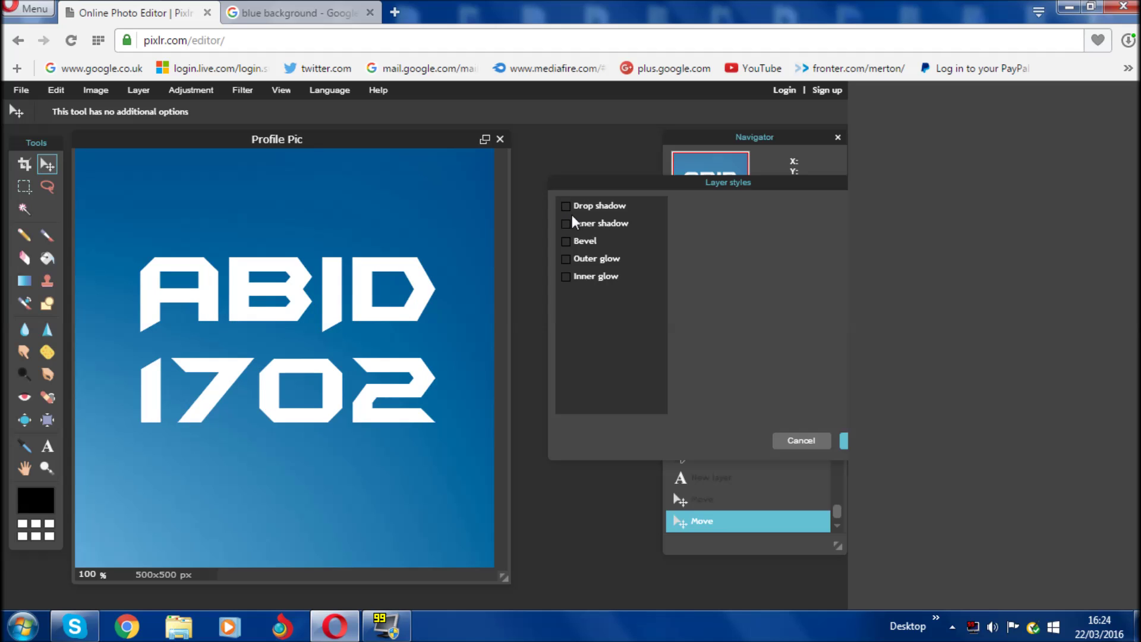
click(565, 207)
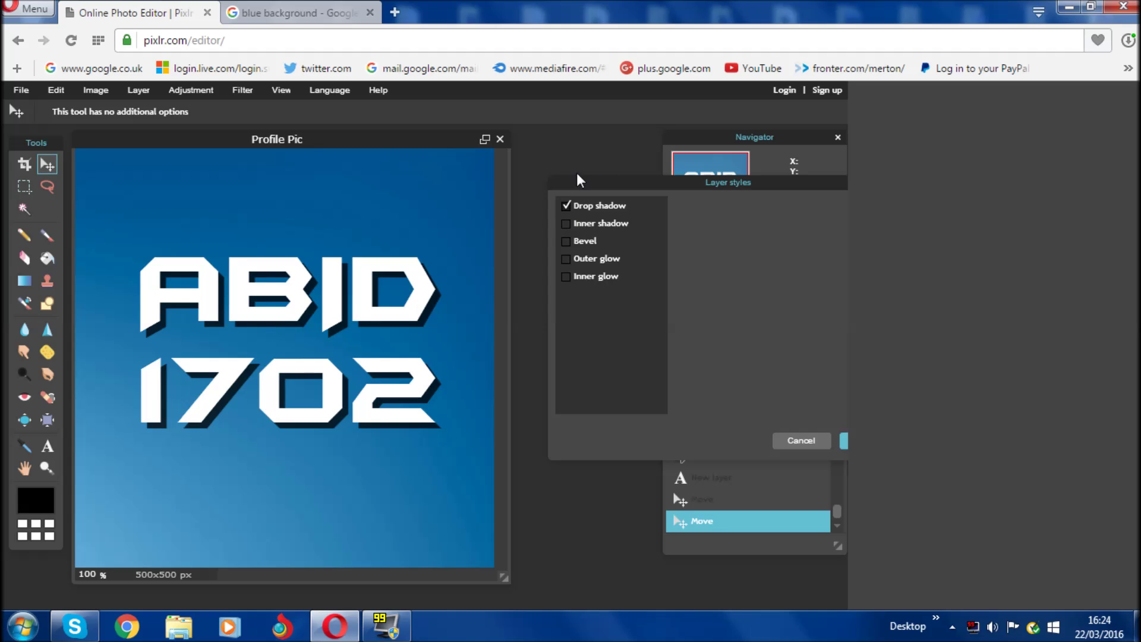
Step: Try an Inner shadow on the text layer with lower opacity and a greater distance and size
click(589, 224)
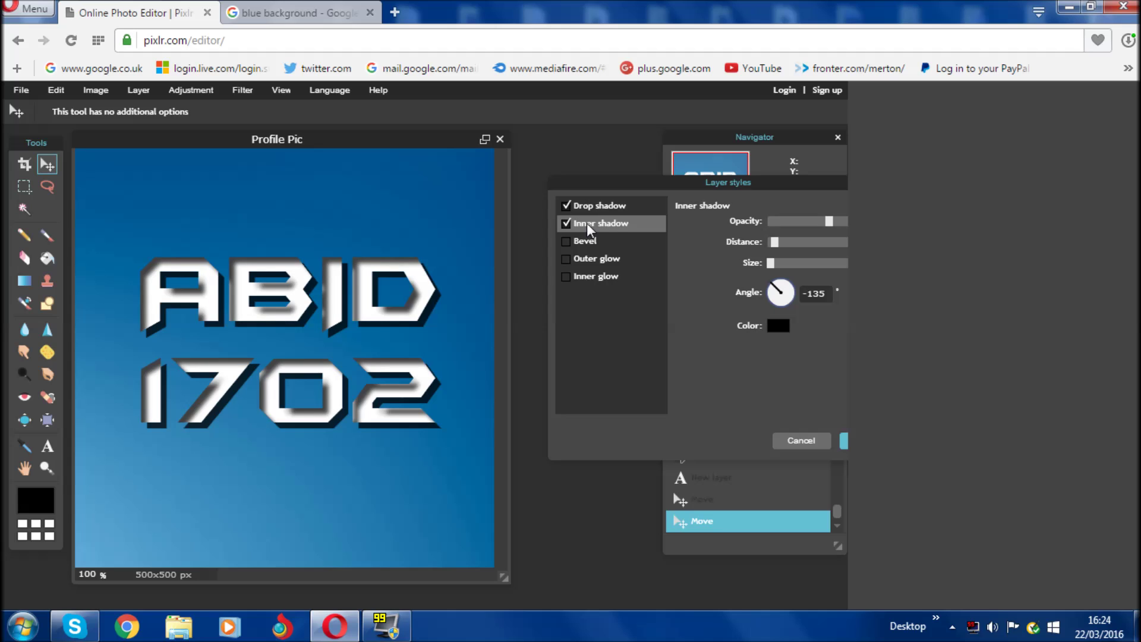
click(570, 208)
click(571, 207)
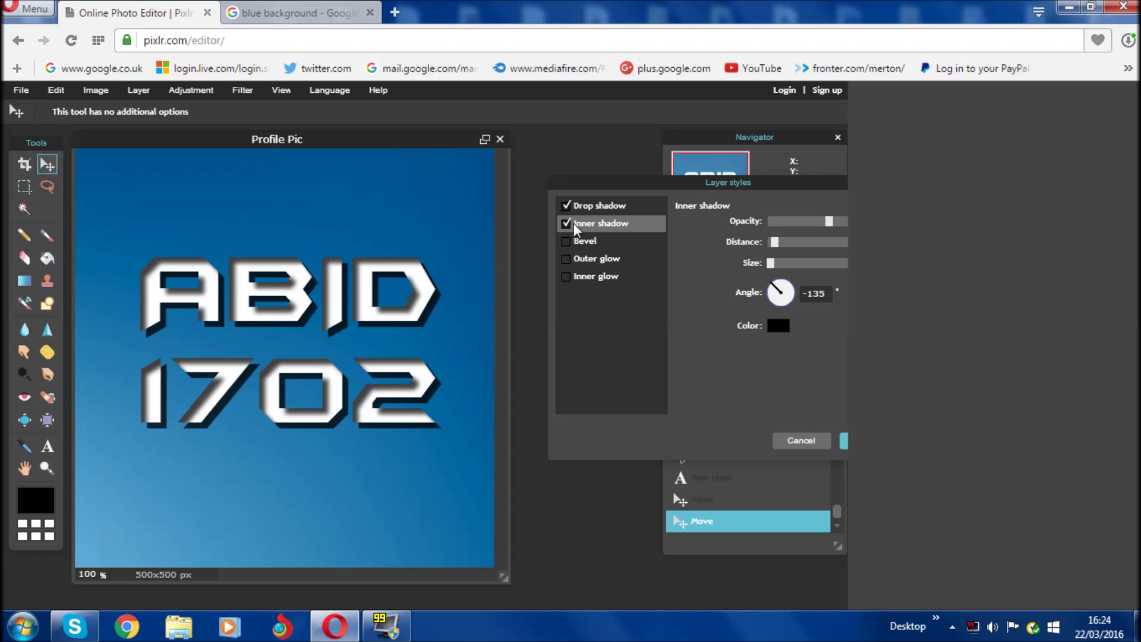
drag(829, 221, 796, 263)
click(811, 242)
click(802, 263)
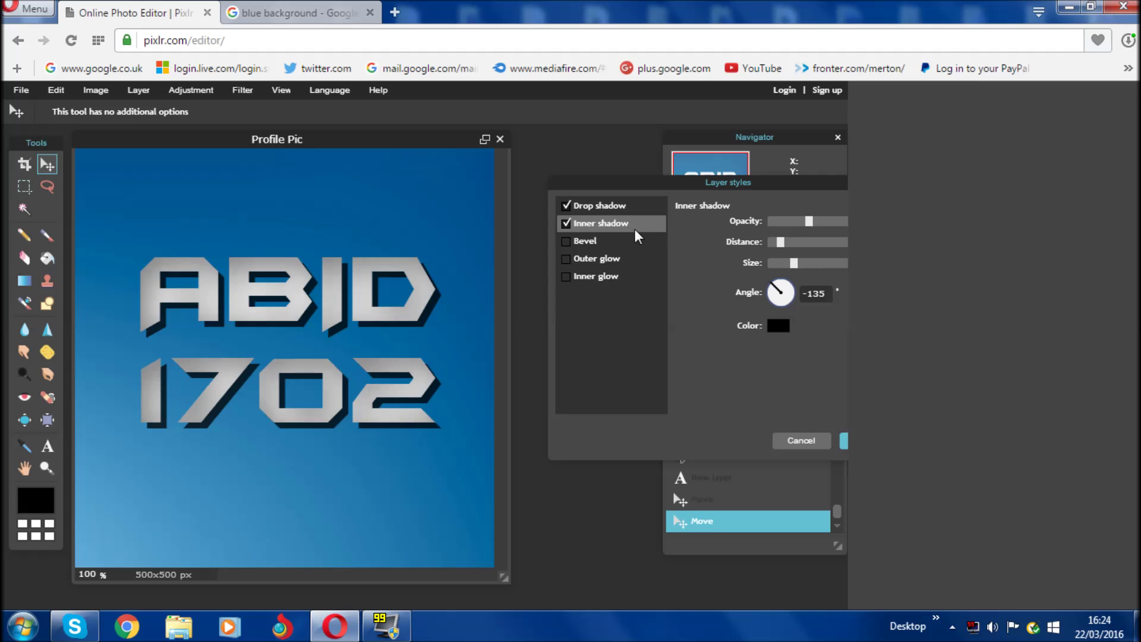
click(567, 223)
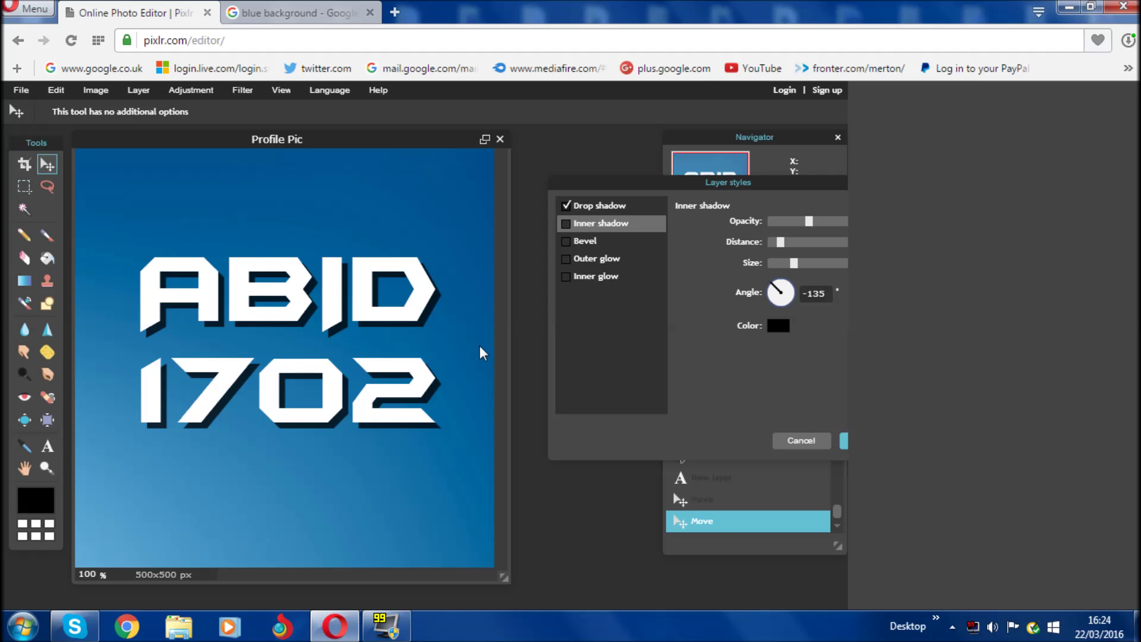
Step: Enable Bevel and Outer glow on the text layer, and try Inner glow before turning it off
click(565, 241)
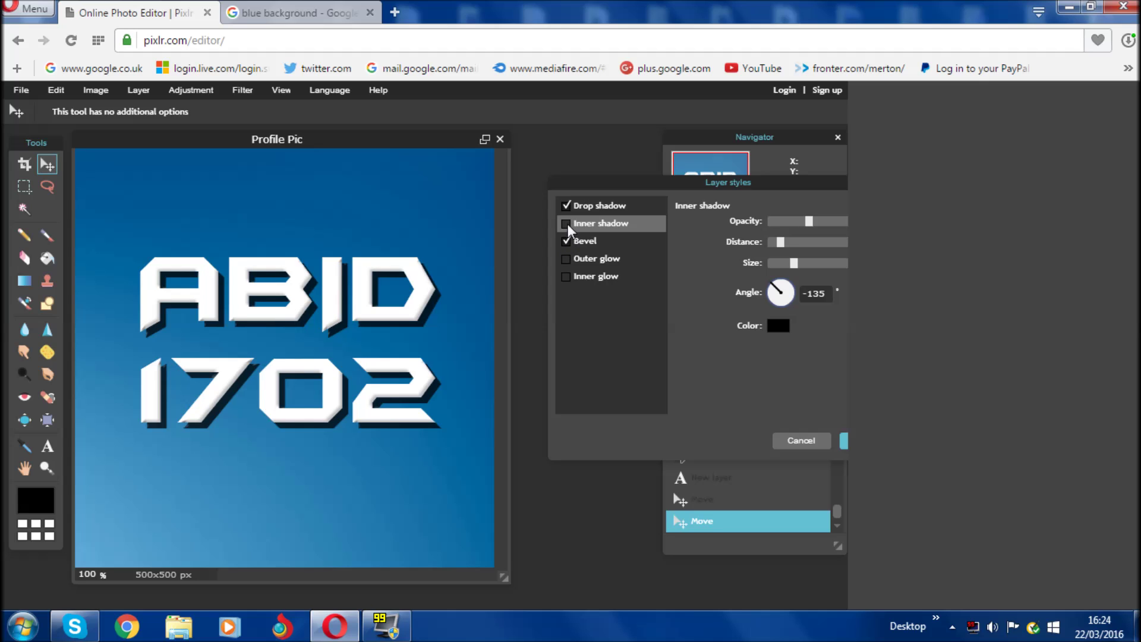
click(594, 241)
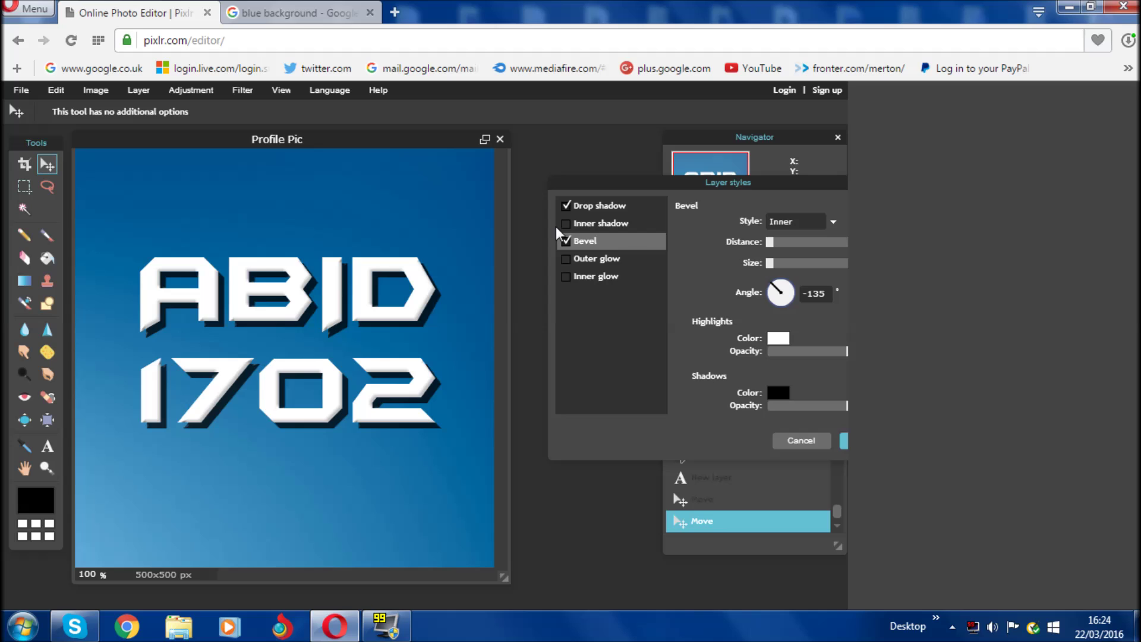
click(566, 260)
click(566, 277)
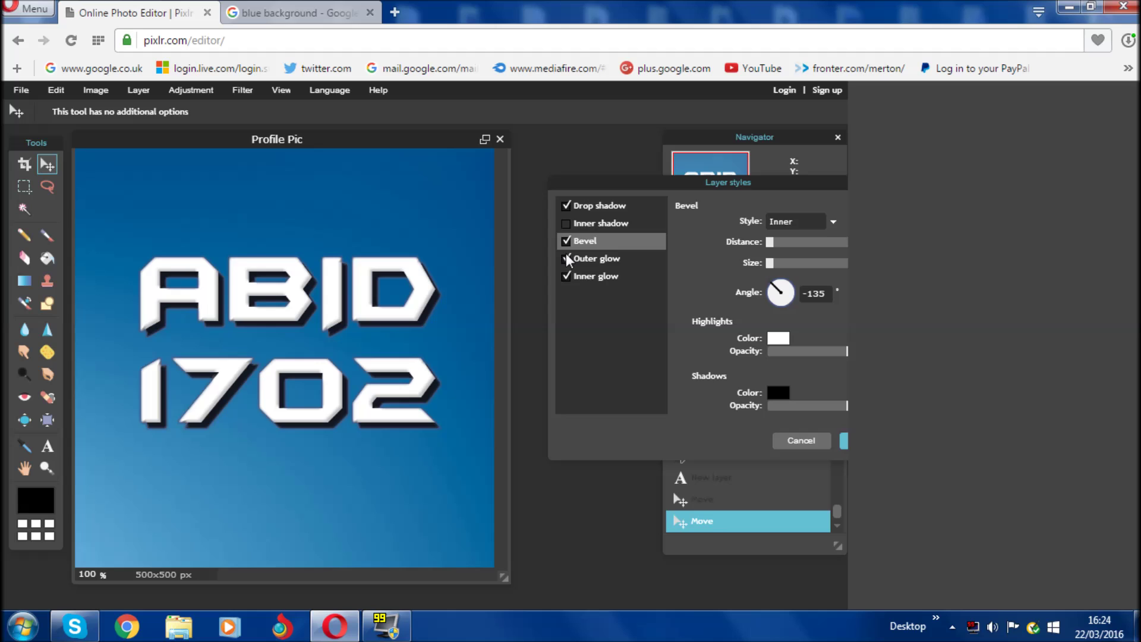
click(566, 277)
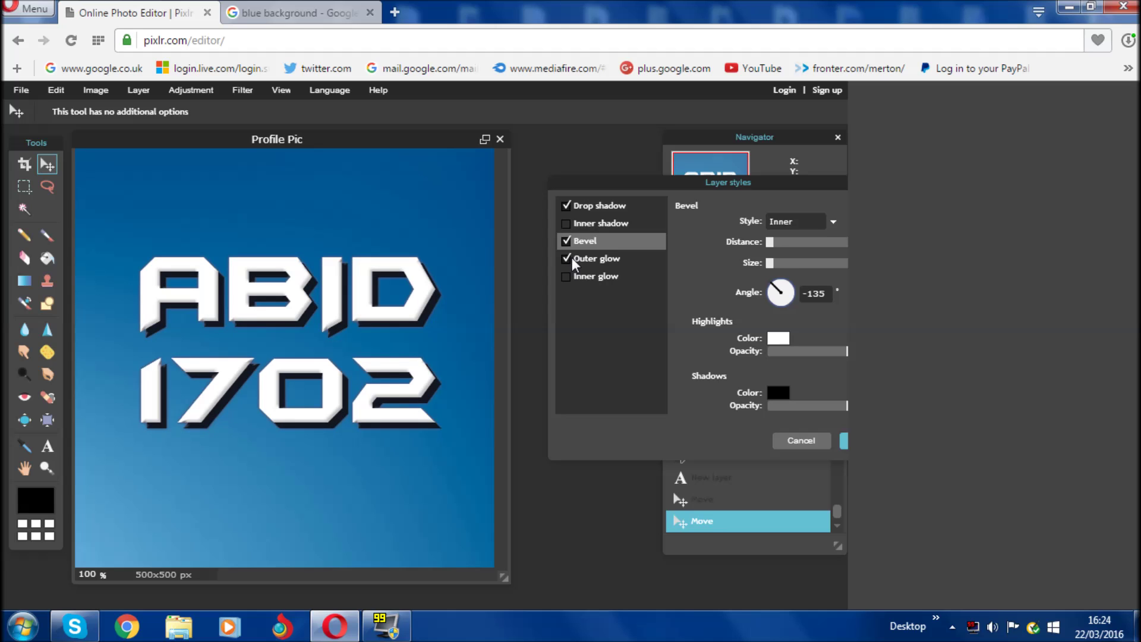
Step: Try the Inner shadow again alongside the bevel and glow, with an increased distance and size
click(593, 224)
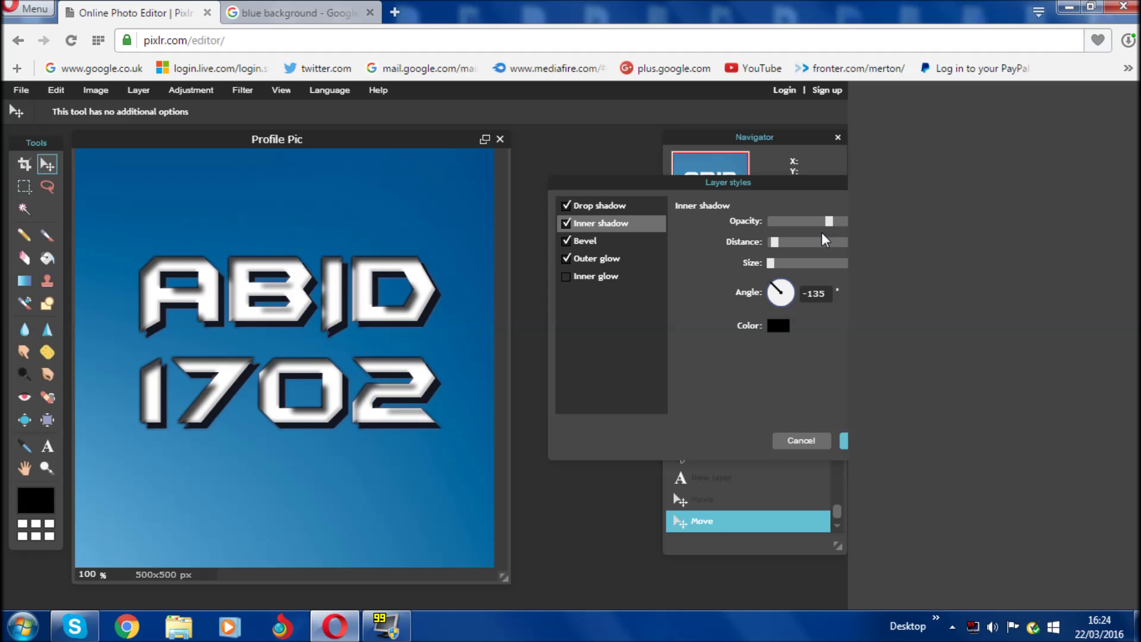
drag(772, 249, 799, 244)
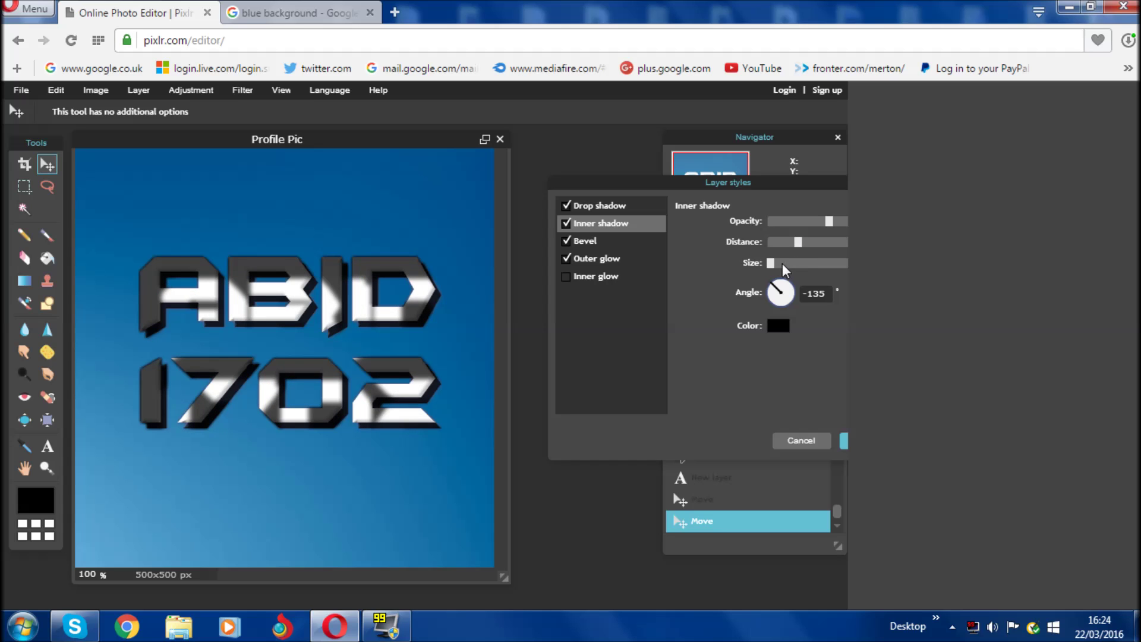
click(790, 263)
click(566, 224)
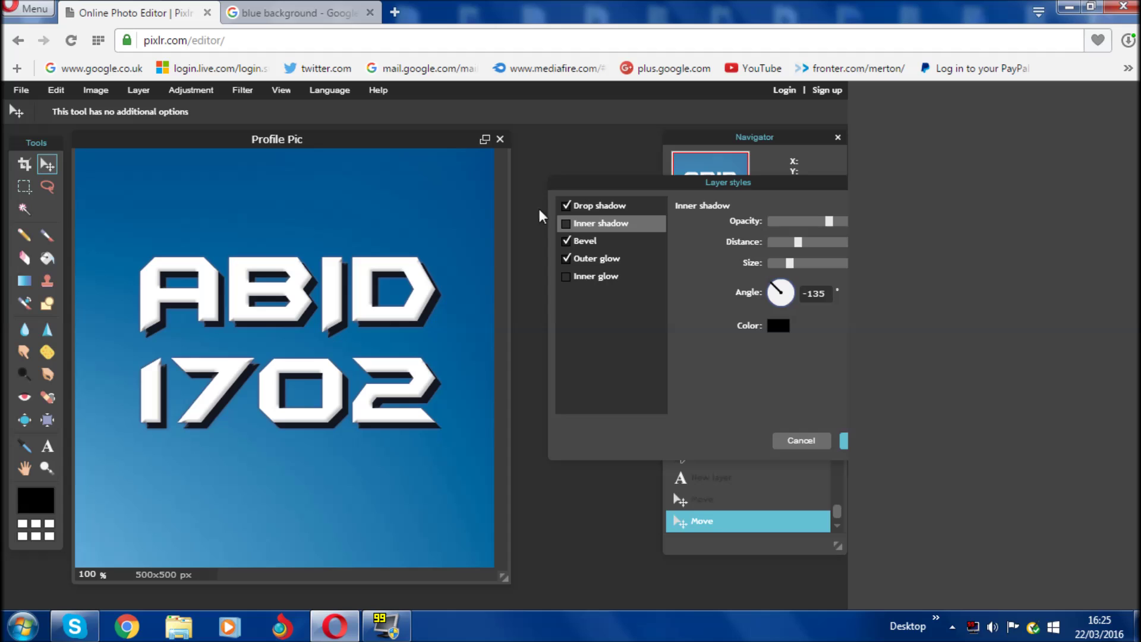
Step: Set the Inner bevel's distance to 0, size to 21 and highlight opacity to 52, and apply the layer styles
click(592, 241)
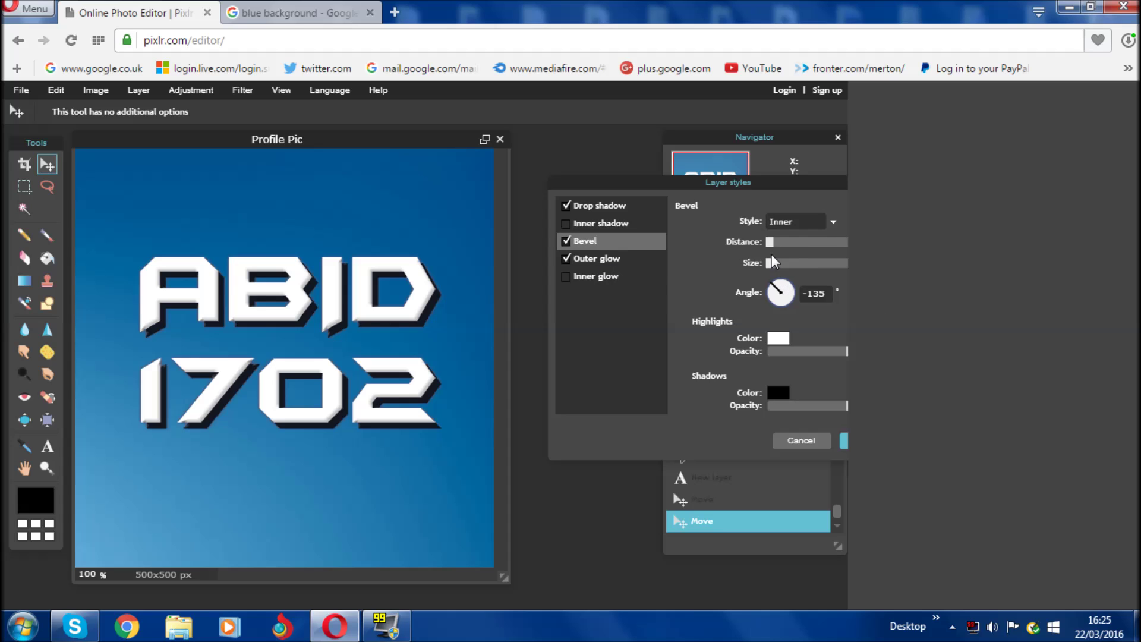
drag(775, 265, 766, 242)
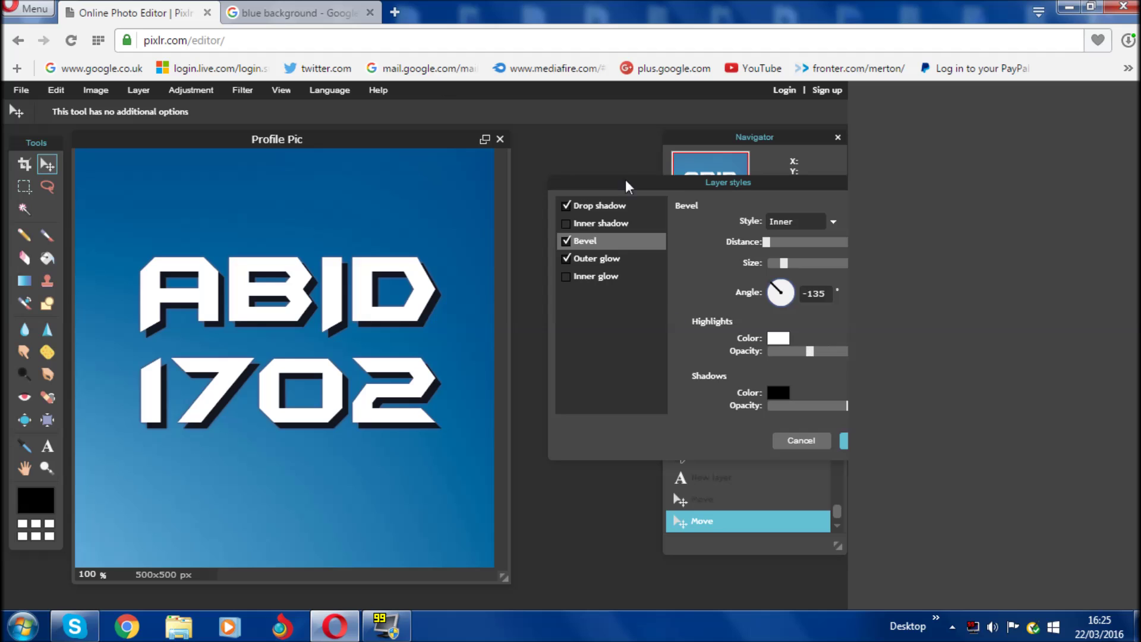
drag(739, 182, 635, 171)
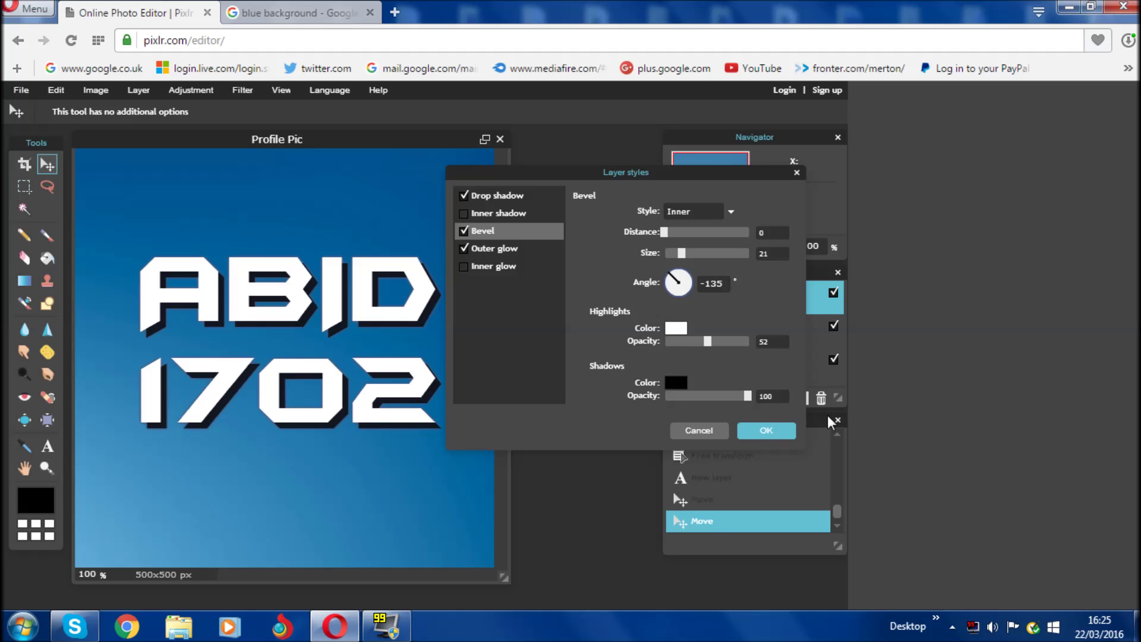
click(765, 429)
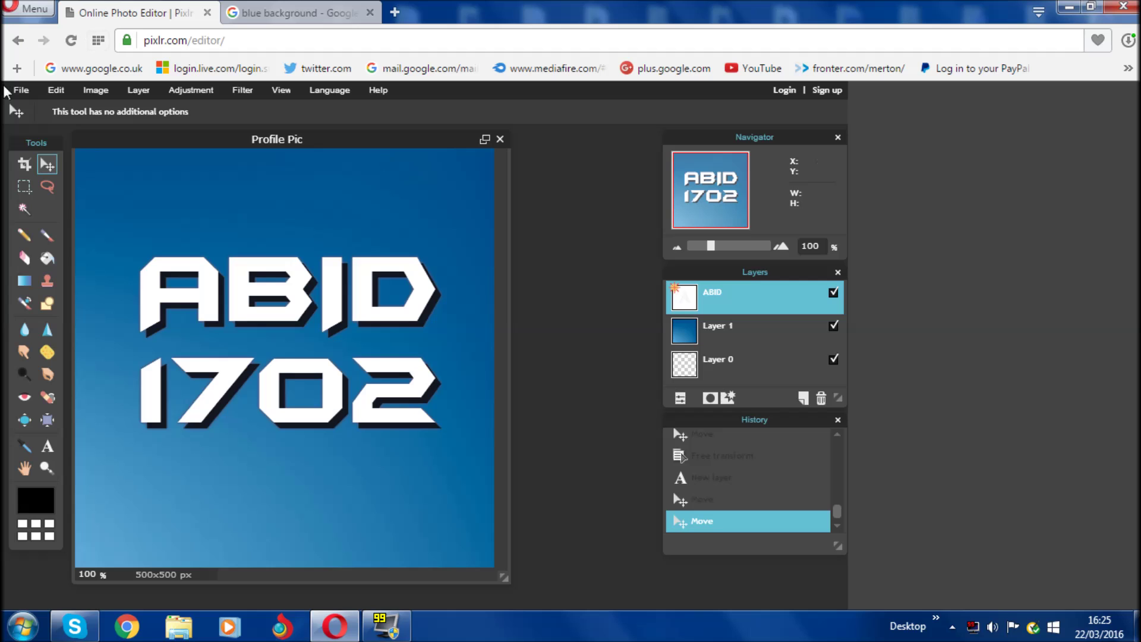
Step: Browse the Pictures folder with thumbnails, open the gamepad-with-3-buttons_318-31573 image, and close it again
click(19, 91)
click(52, 120)
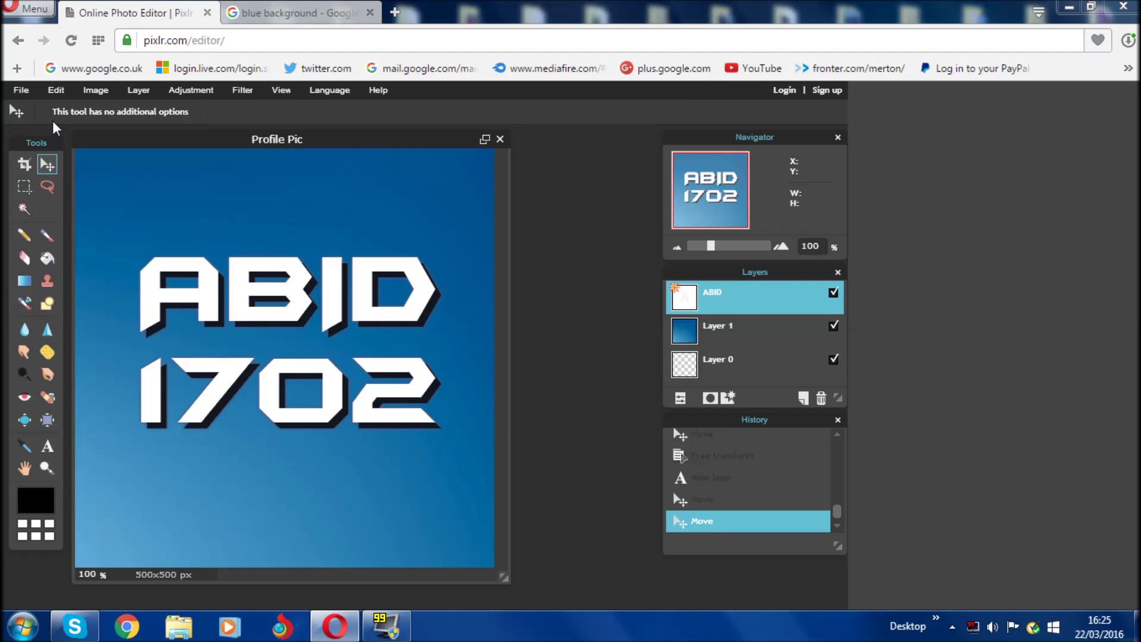
drag(624, 143, 625, 261)
double_click(453, 262)
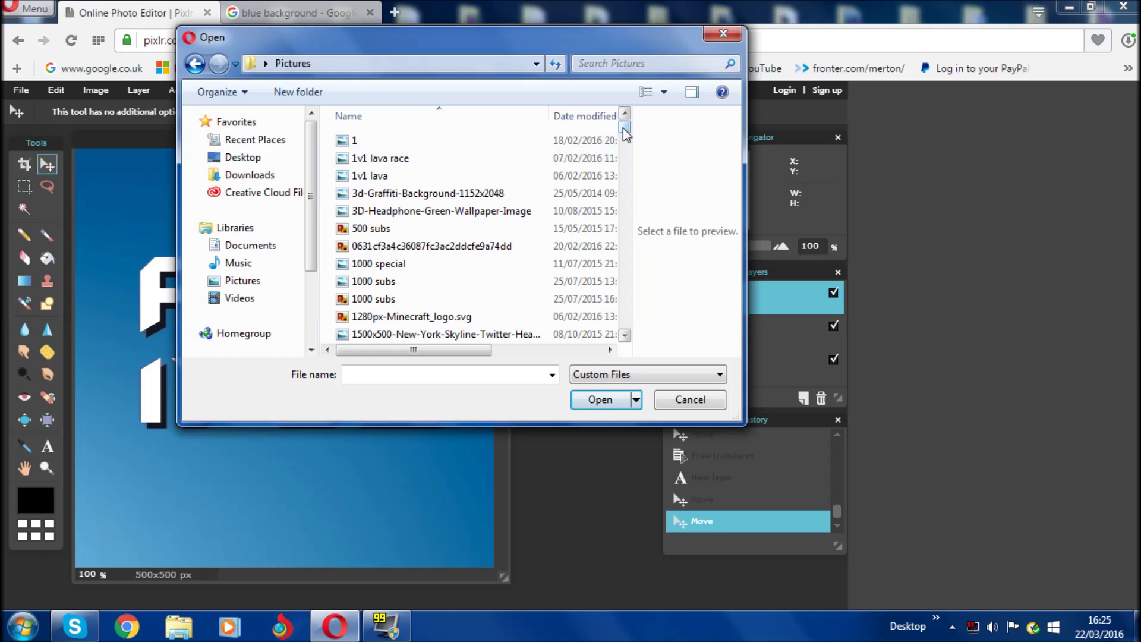
scroll(629, 135, down, 1)
ctrl+scroll(629, 136, down, 1)
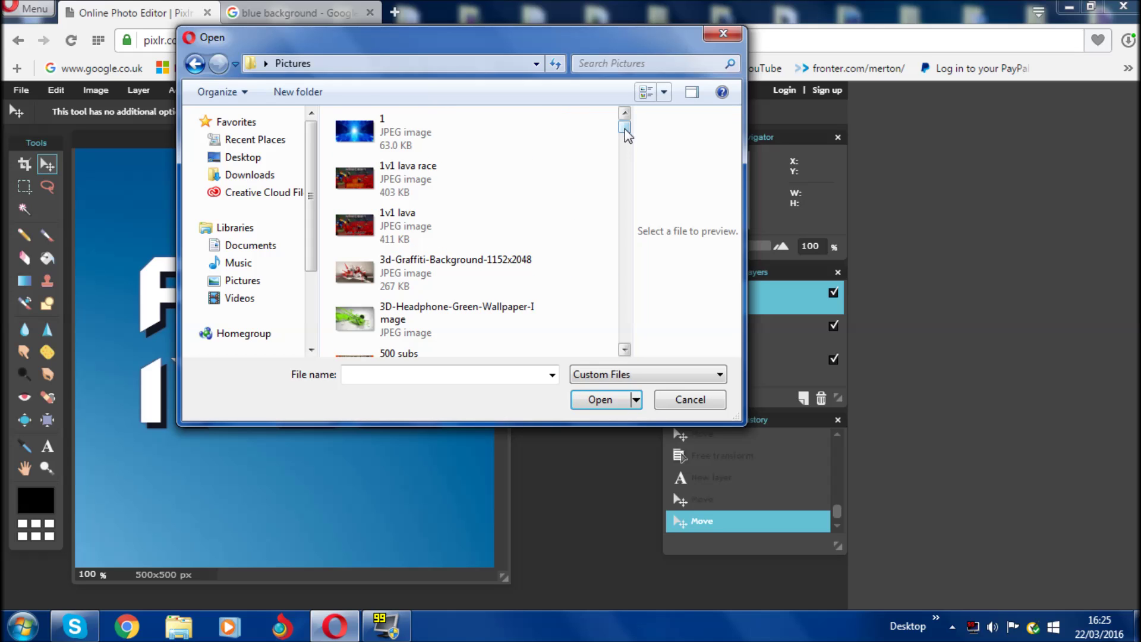
scroll(629, 138, down, 5)
scroll(630, 142, down, 15)
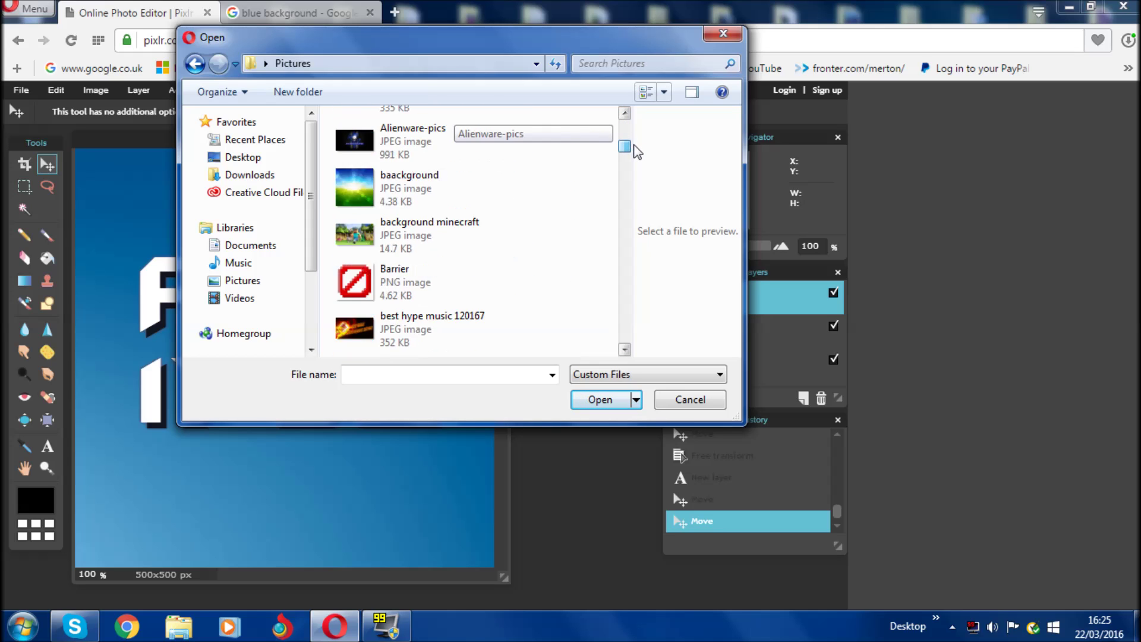
scroll(637, 156, down, 12)
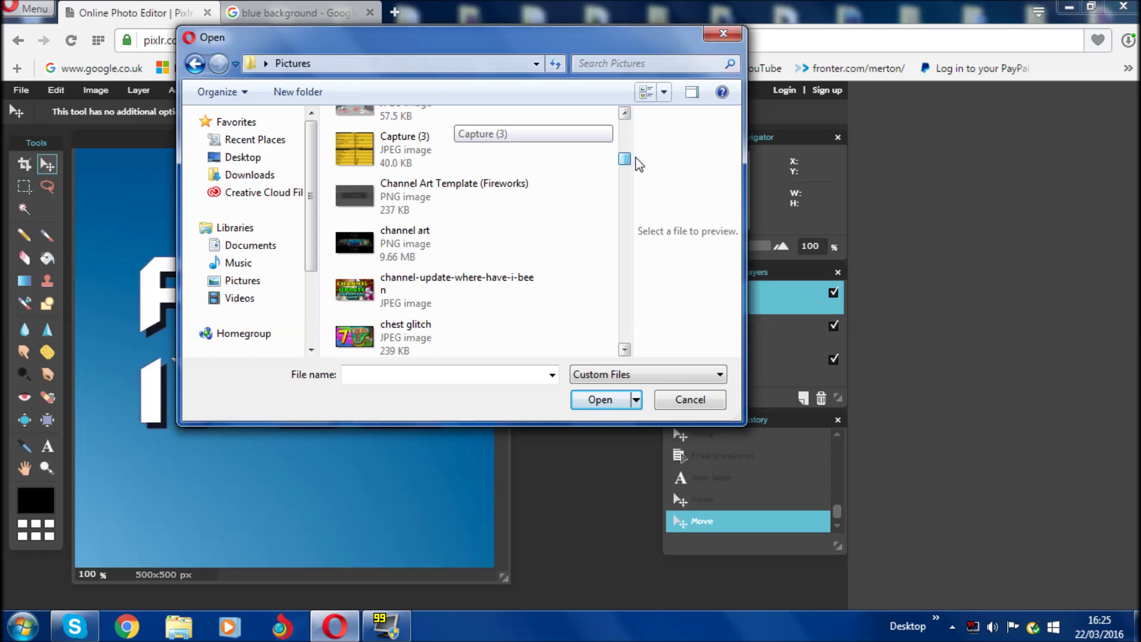
scroll(638, 162, down, 10)
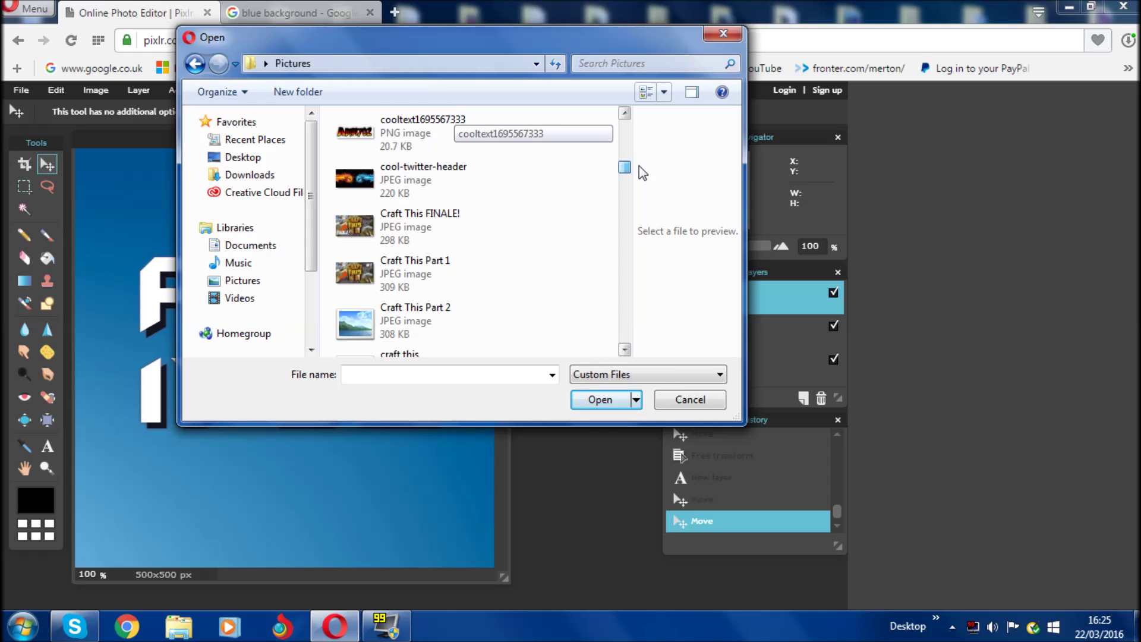
scroll(639, 167, down, 10)
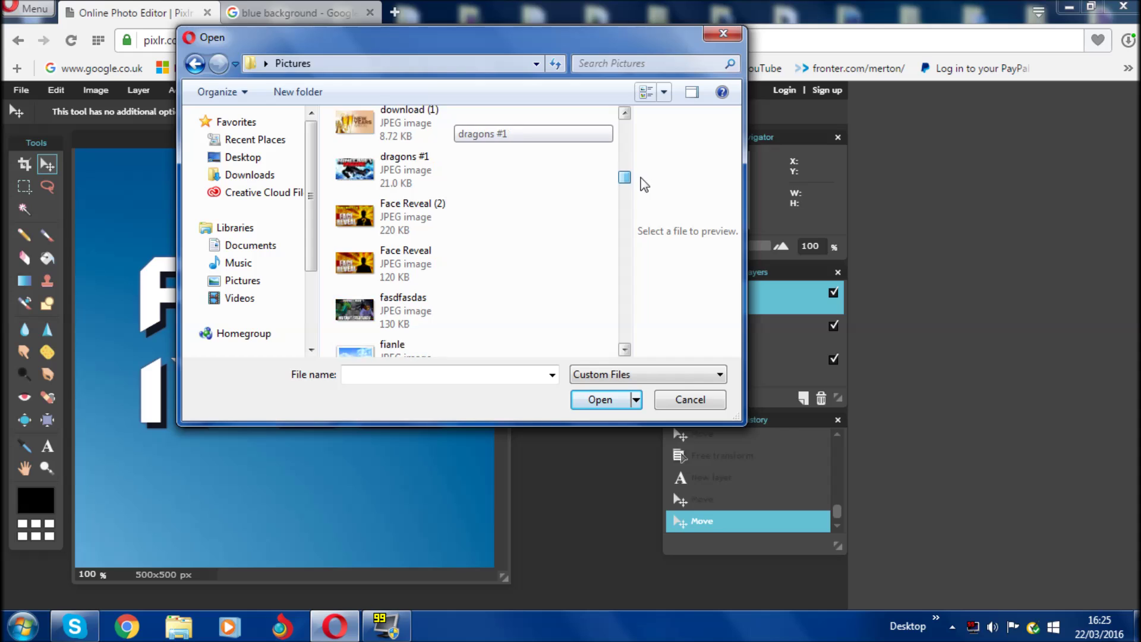
scroll(644, 184, down, 9)
scroll(642, 186, up, 6)
scroll(640, 187, down, 2)
scroll(639, 188, down, 6)
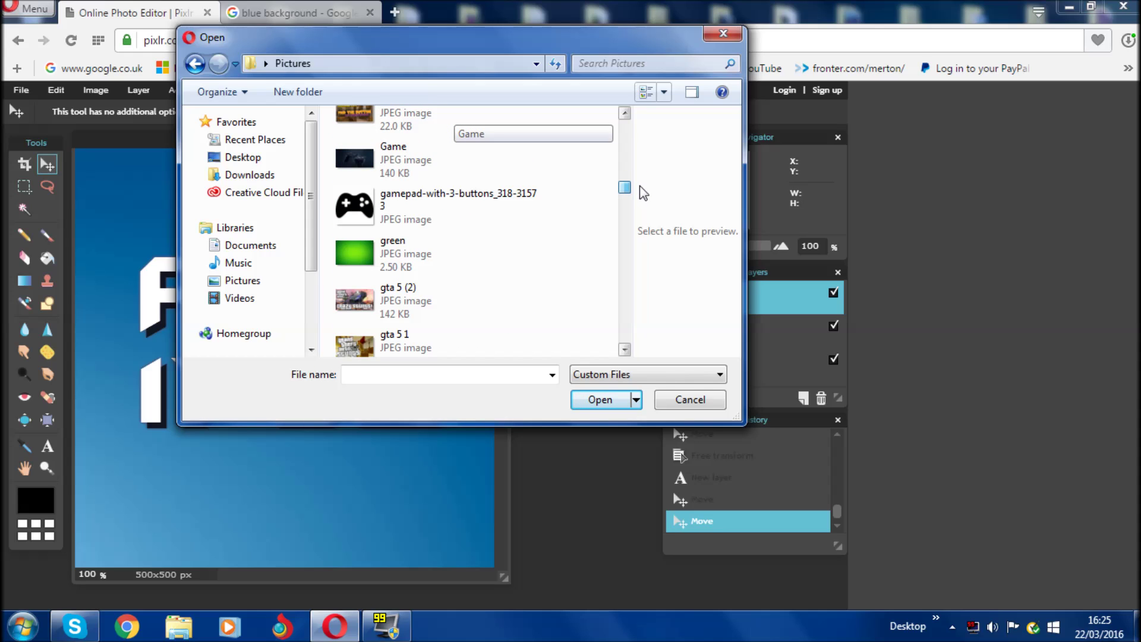
click(517, 208)
click(608, 407)
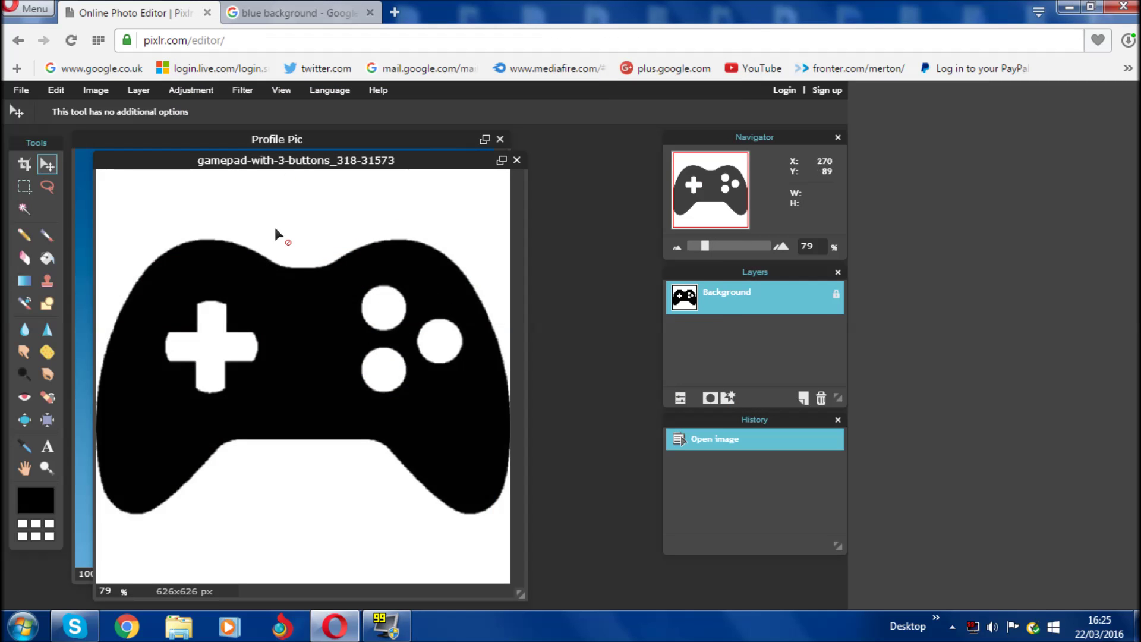
click(517, 161)
Step: Search the Pictures folder for "pic" and open the gamepad image Picture1
click(21, 90)
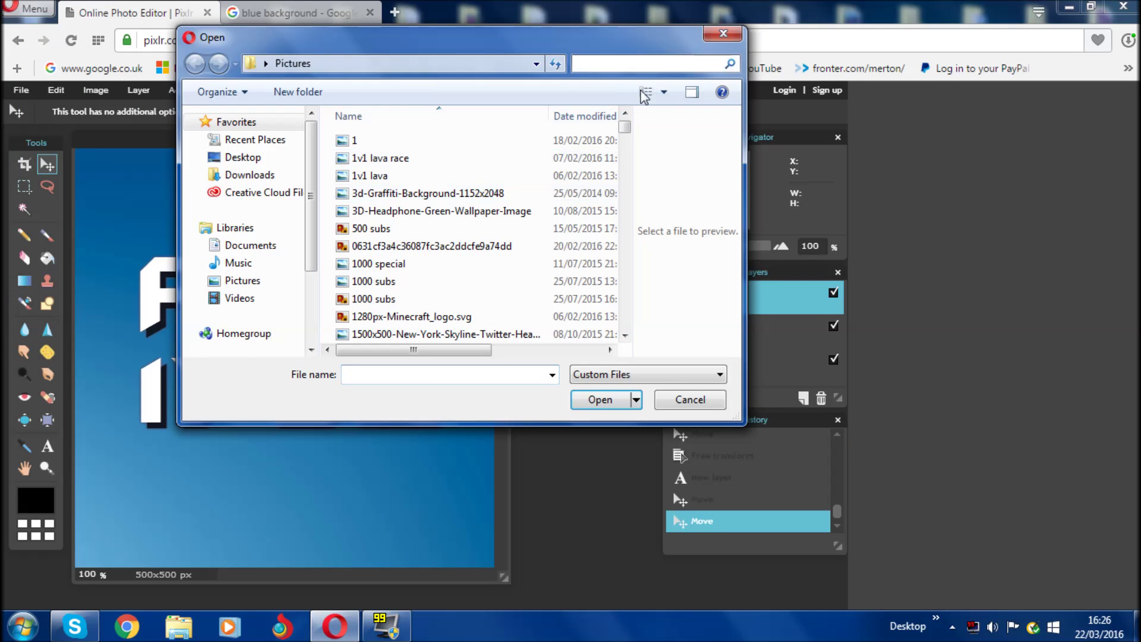
click(642, 63)
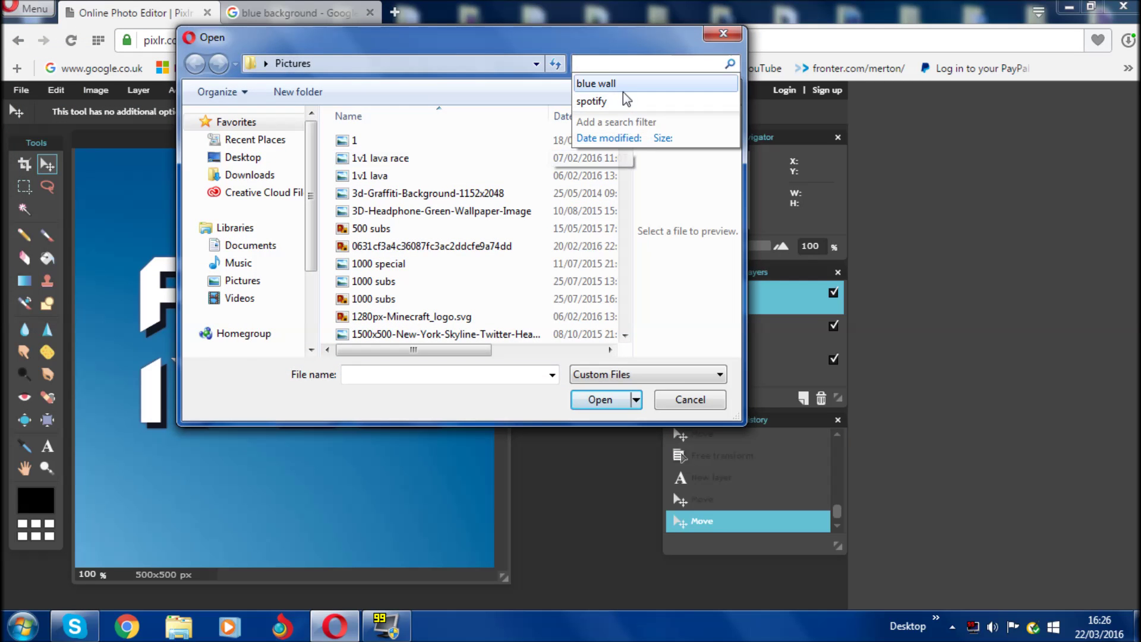
click(606, 63)
click(647, 92)
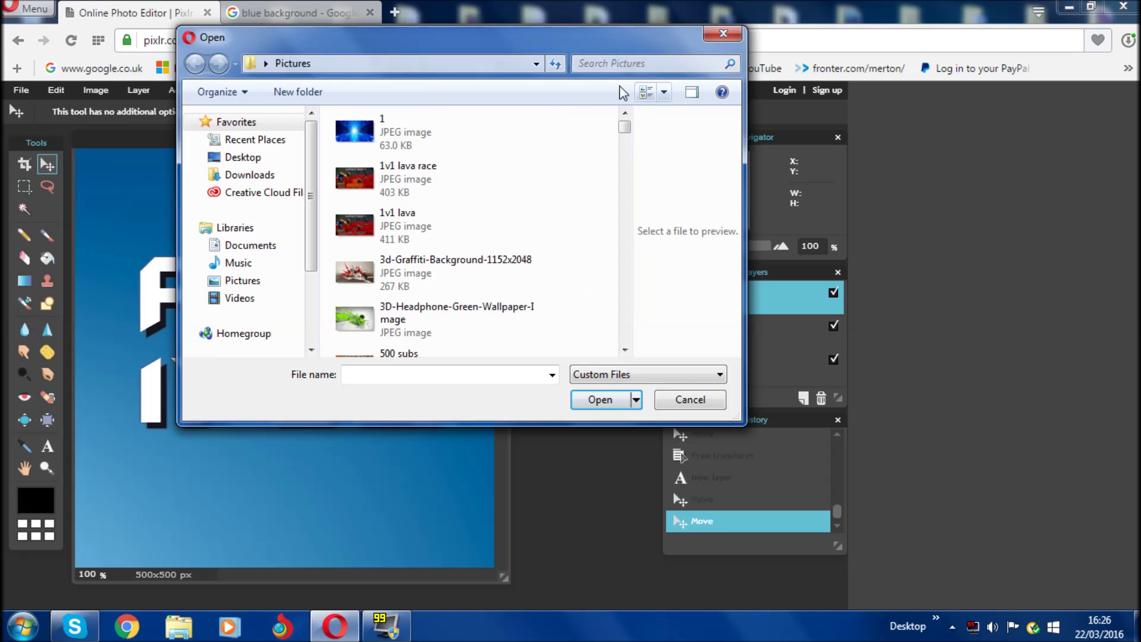
click(576, 63)
text(pict)
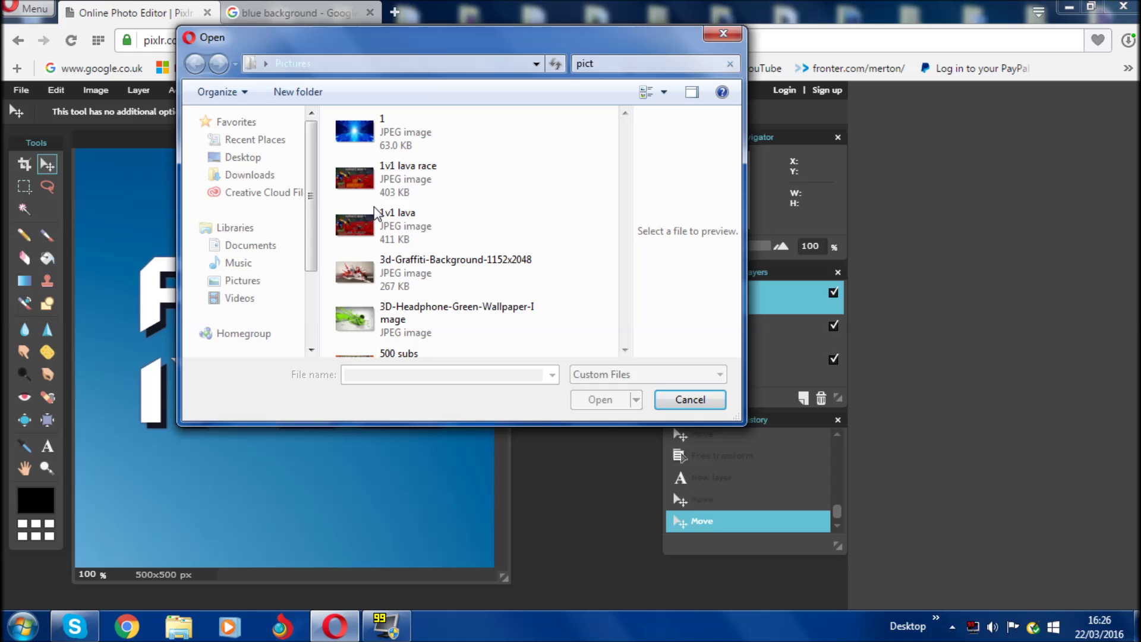
key(BackSpace)
click(427, 158)
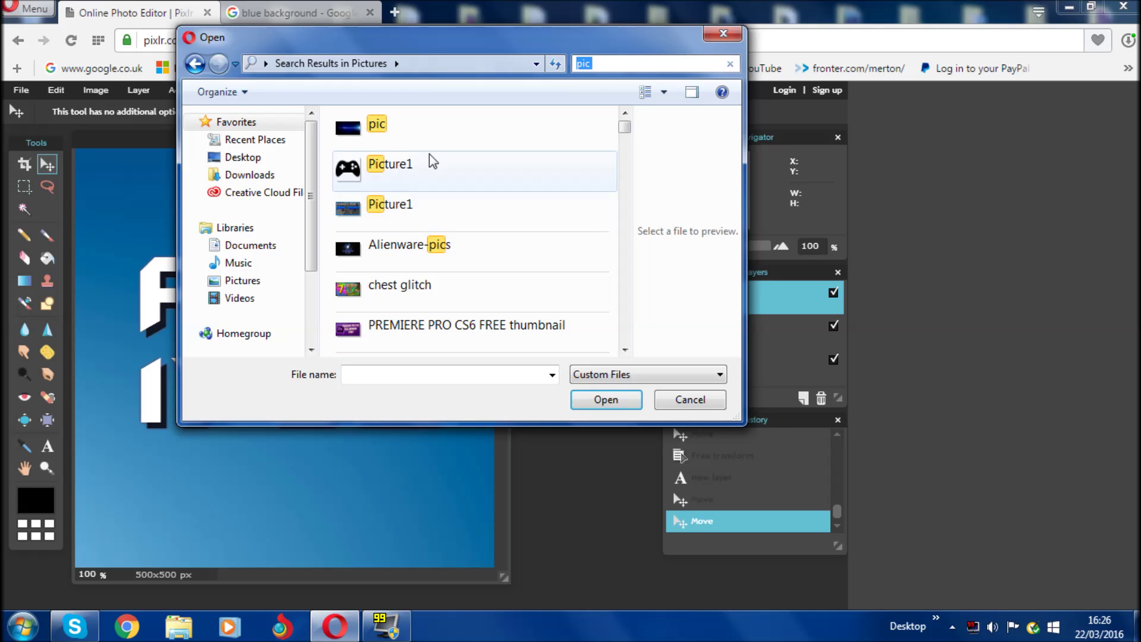
click(599, 399)
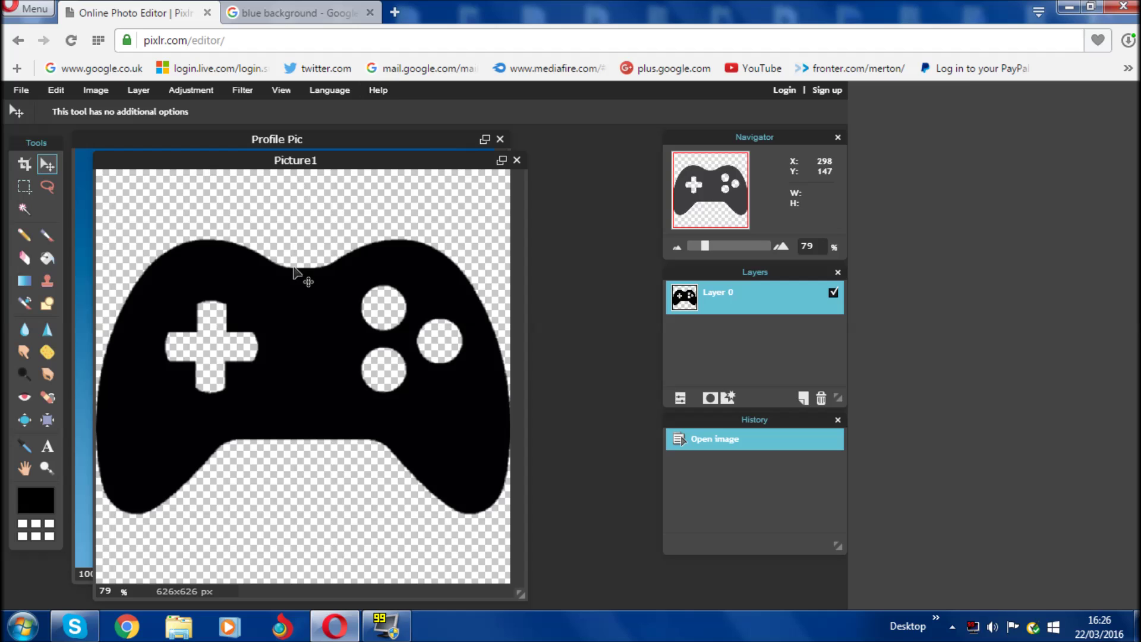
Step: Copy the entire gamepad image into Profile Pic as a new layer, closing Picture1 without saving
key(ctrl+a)
key(ctrl+c)
click(516, 160)
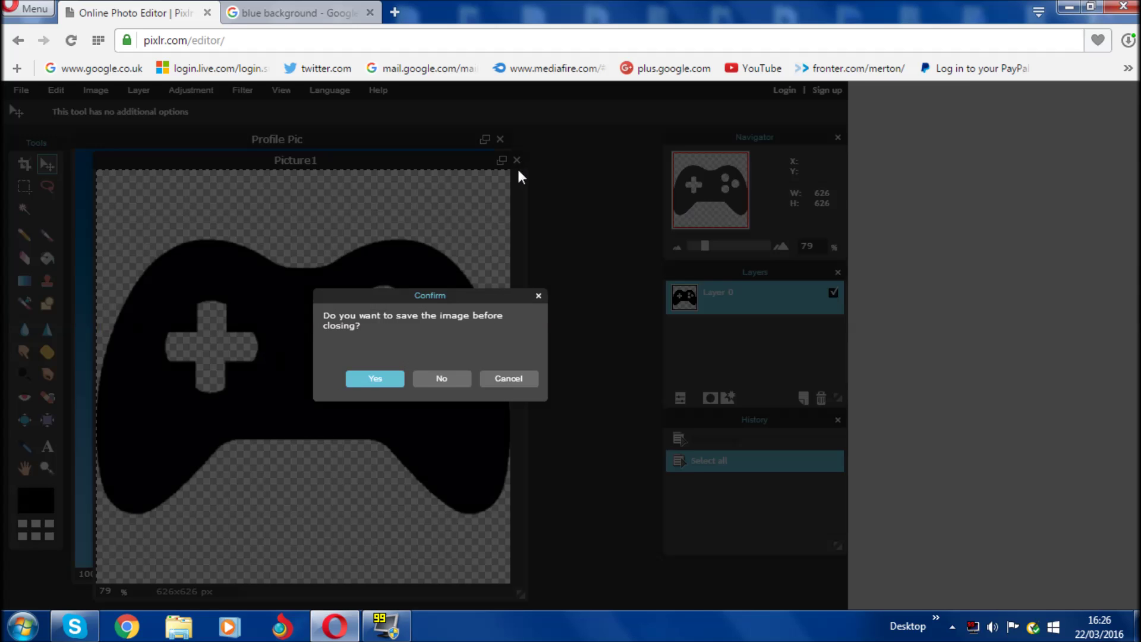
click(441, 378)
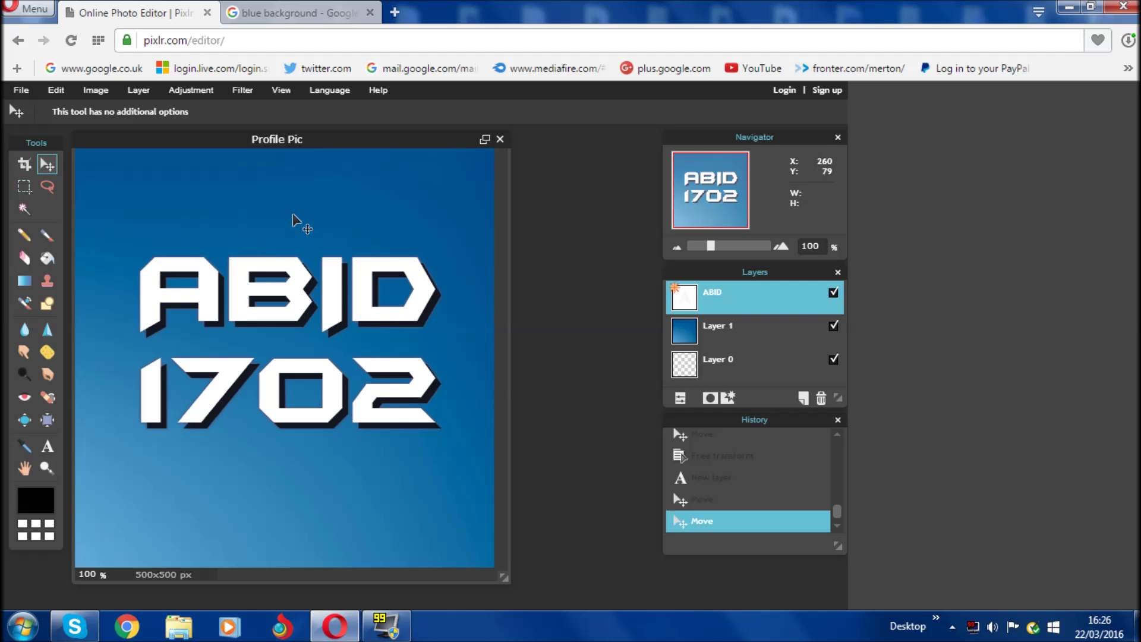
key(ctrl+v)
drag(331, 357, 293, 319)
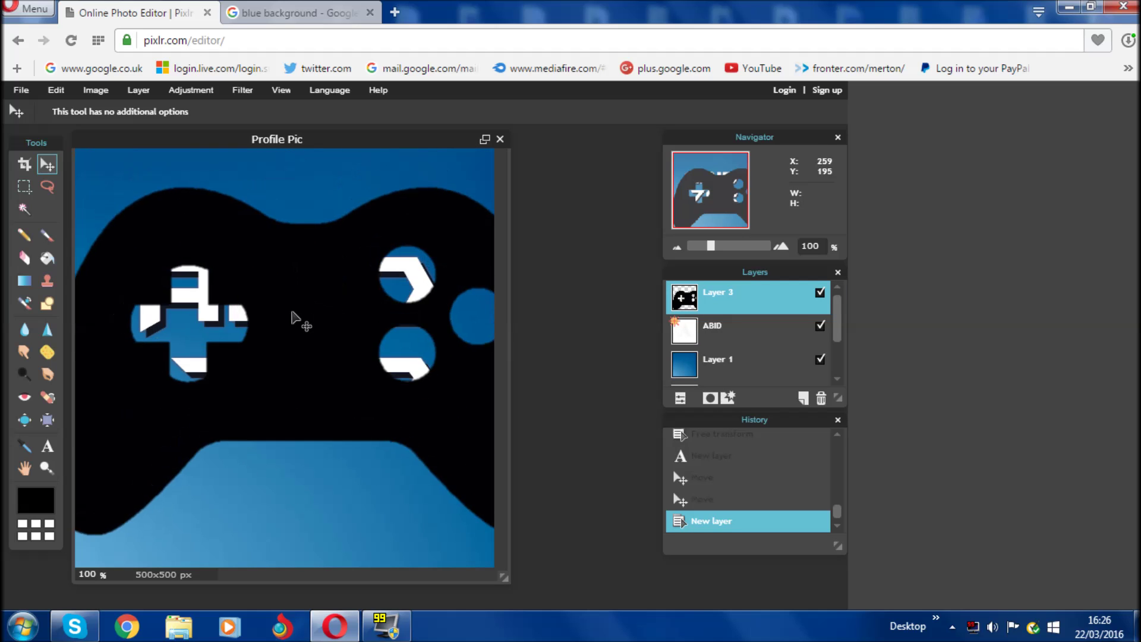
Step: Free-transform the gamepad layer, scaling it proportionally down to roughly a third of its size
click(60, 86)
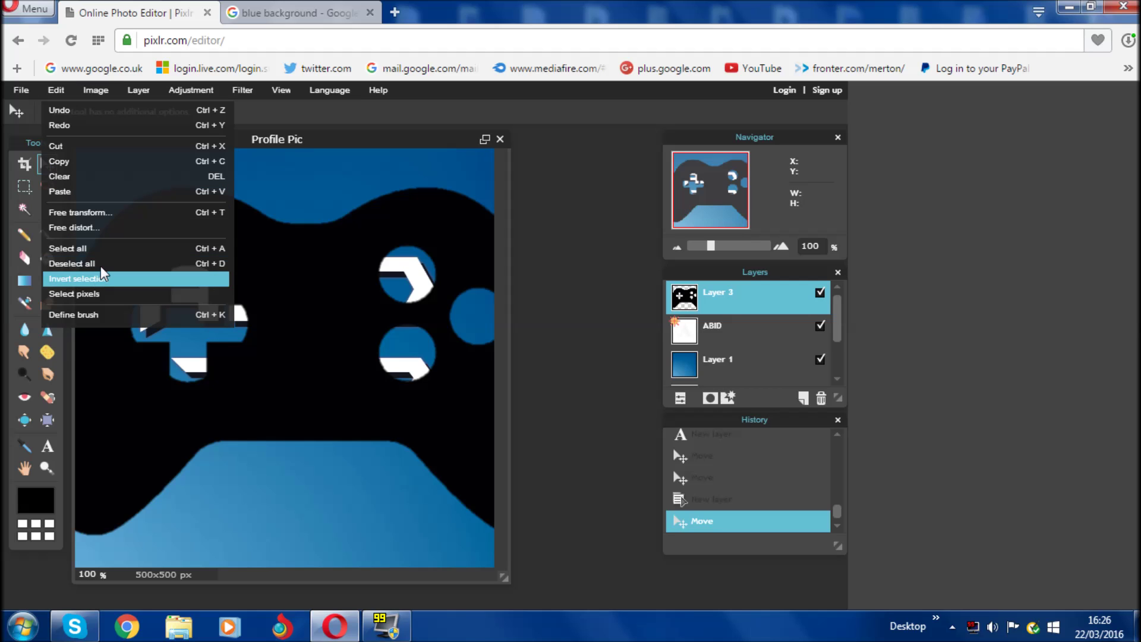
click(101, 212)
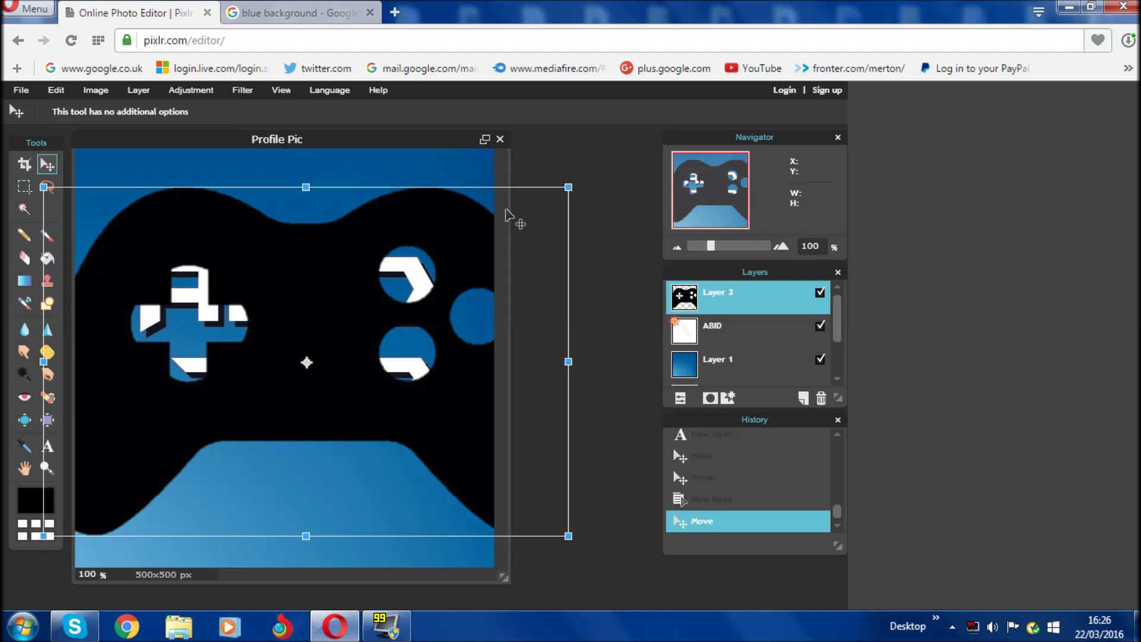
drag(565, 187, 412, 285)
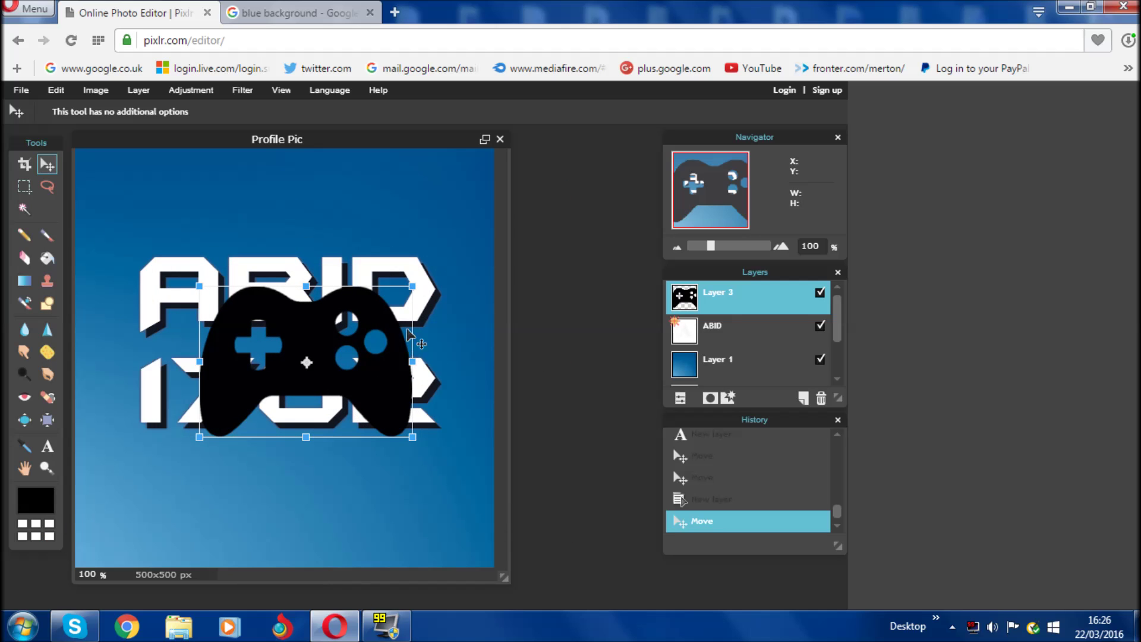
mouse_move(412, 286)
mouse_down()
mouse_move(431, 279)
mouse_move(419, 346)
mouse_move(423, 282)
mouse_move(399, 309)
mouse_move(437, 300)
mouse_move(418, 309)
mouse_move(422, 288)
mouse_up()
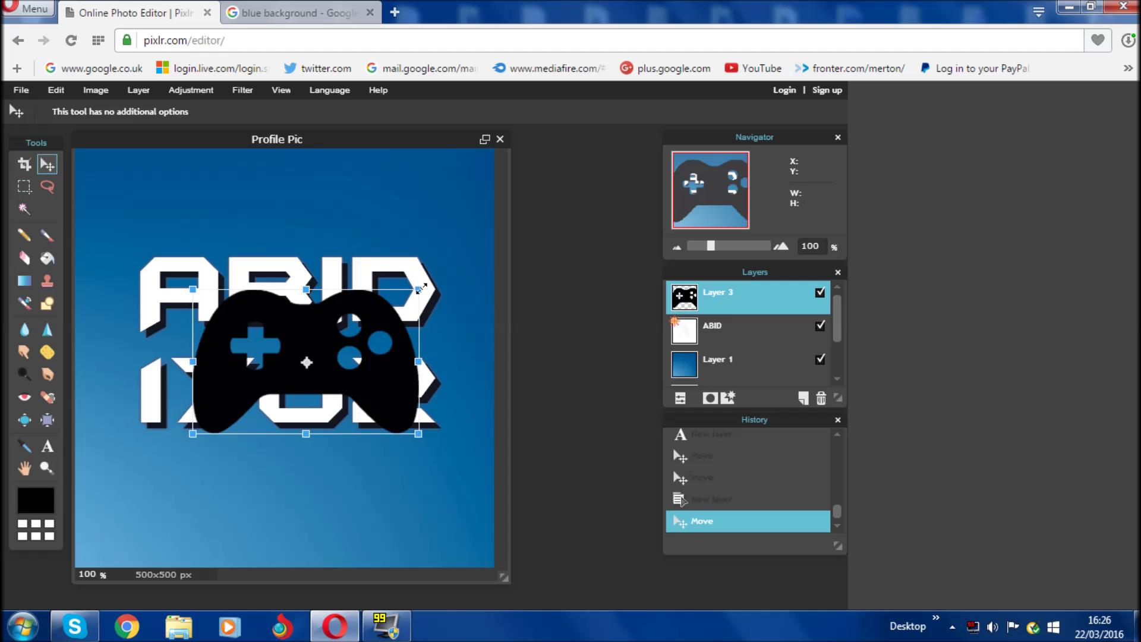
drag(422, 286, 395, 277)
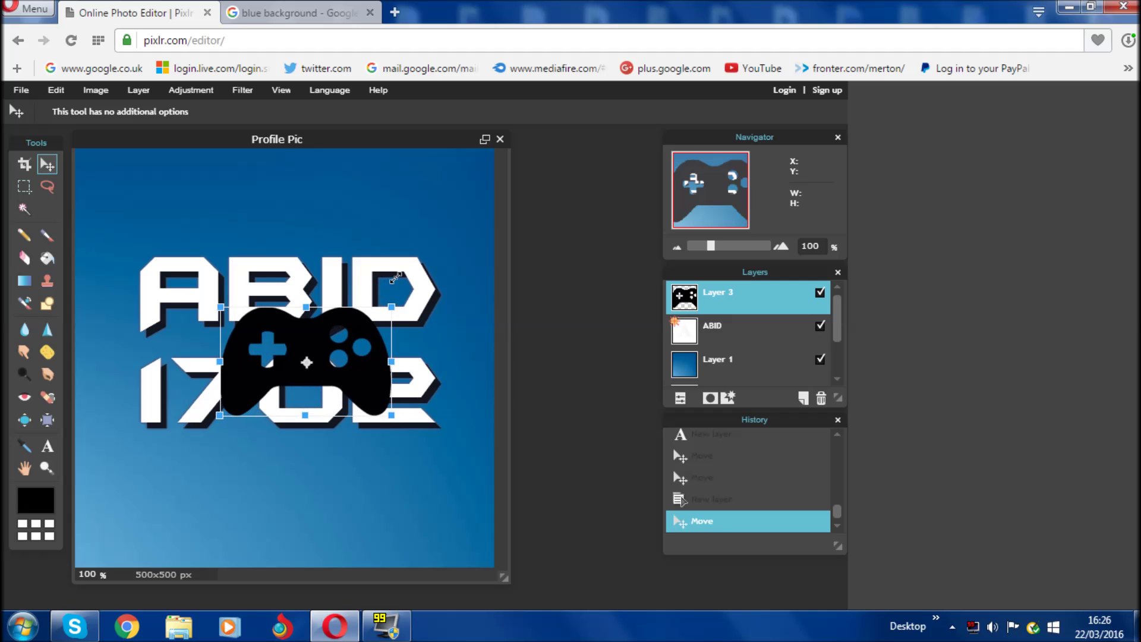
Step: Move the gamepad over the lower-right end of the text, rotate it about 20 degrees counterclockwise and apply the transform
drag(365, 355, 429, 413)
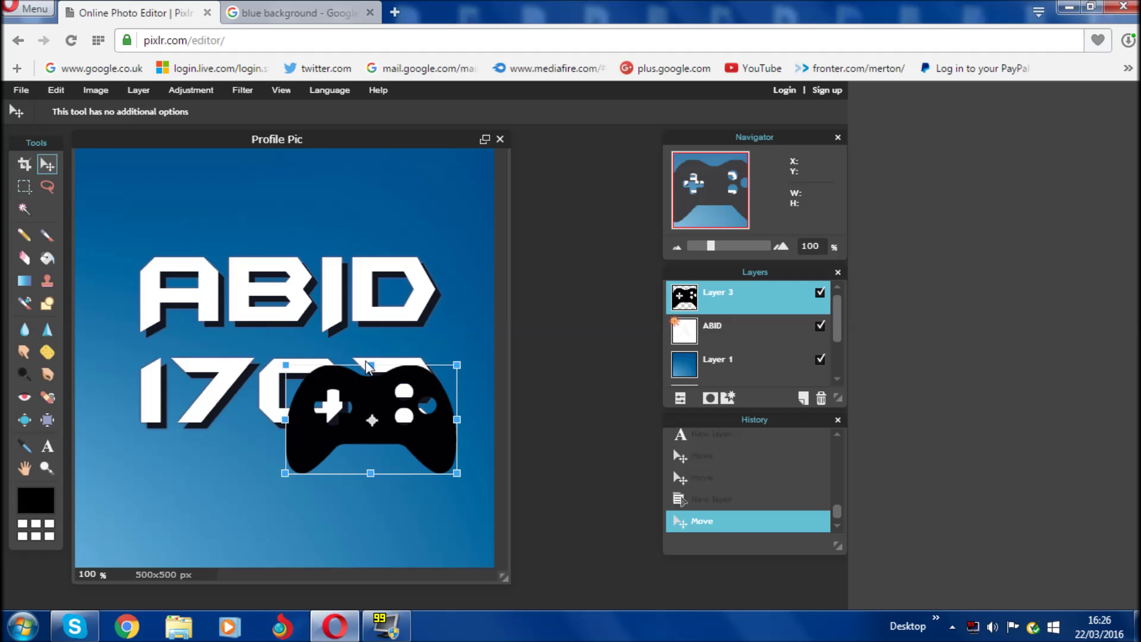
drag(348, 366, 297, 364)
mouse_move(397, 410)
mouse_down()
mouse_move(424, 402)
mouse_move(389, 411)
mouse_up()
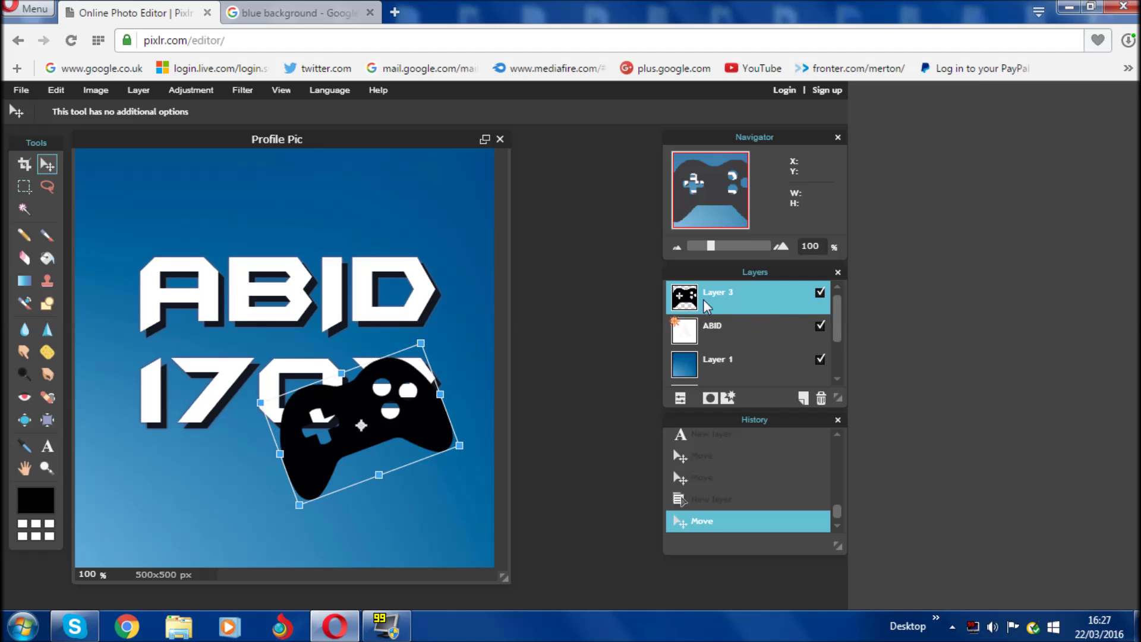
click(722, 333)
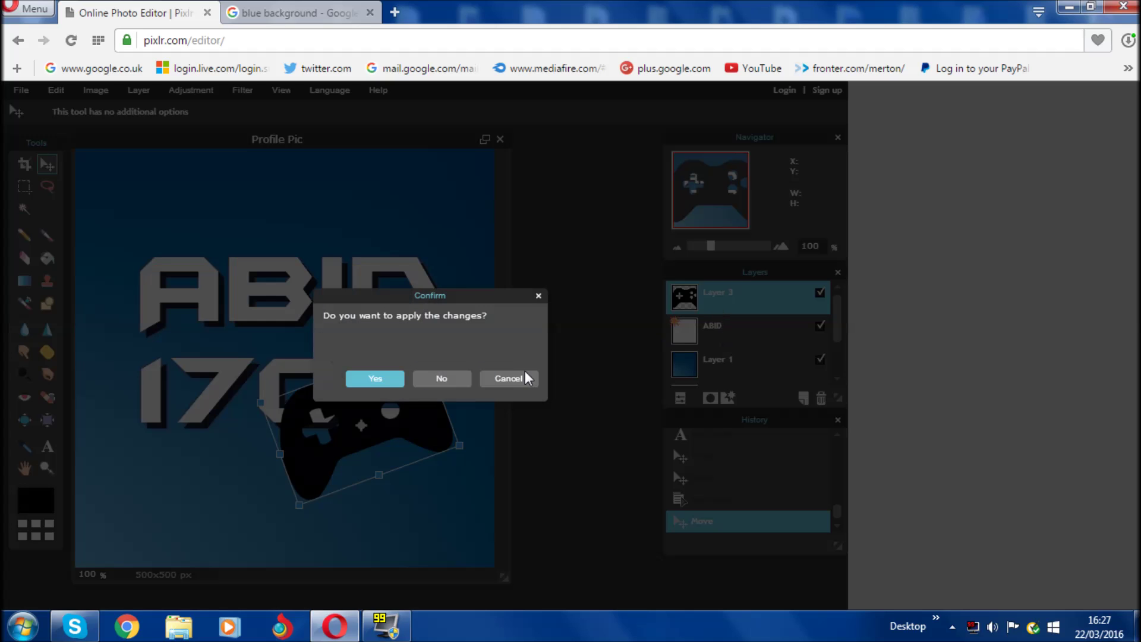
click(379, 384)
Step: Place the name text layer above the gamepad layer and shift the text slightly up and to the left
click(723, 337)
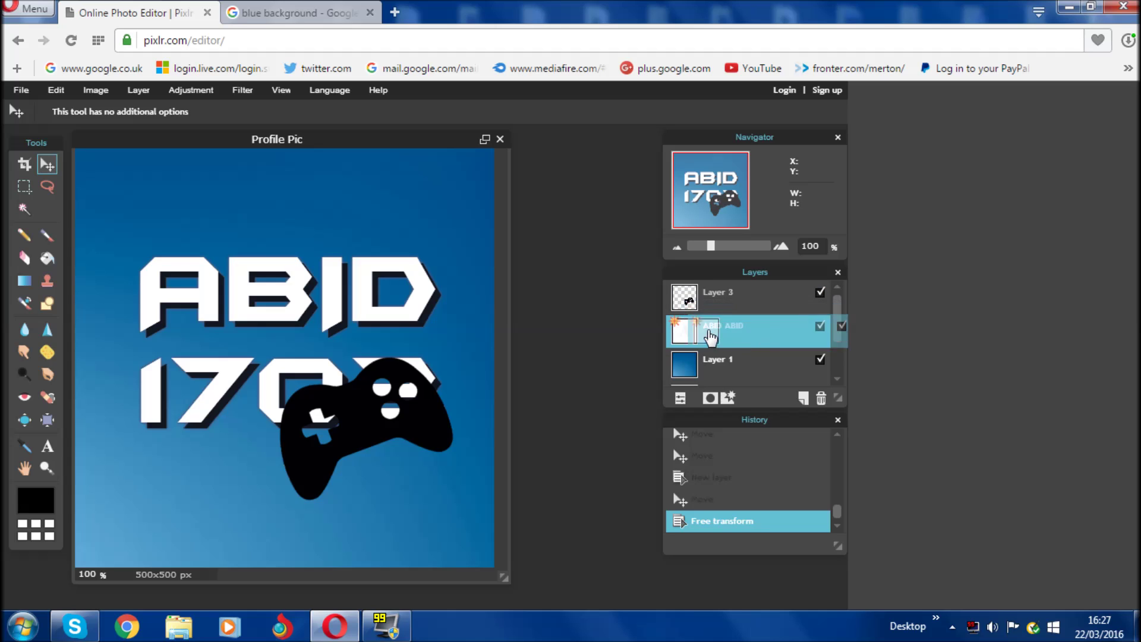
double_click(723, 336)
drag(722, 334, 724, 295)
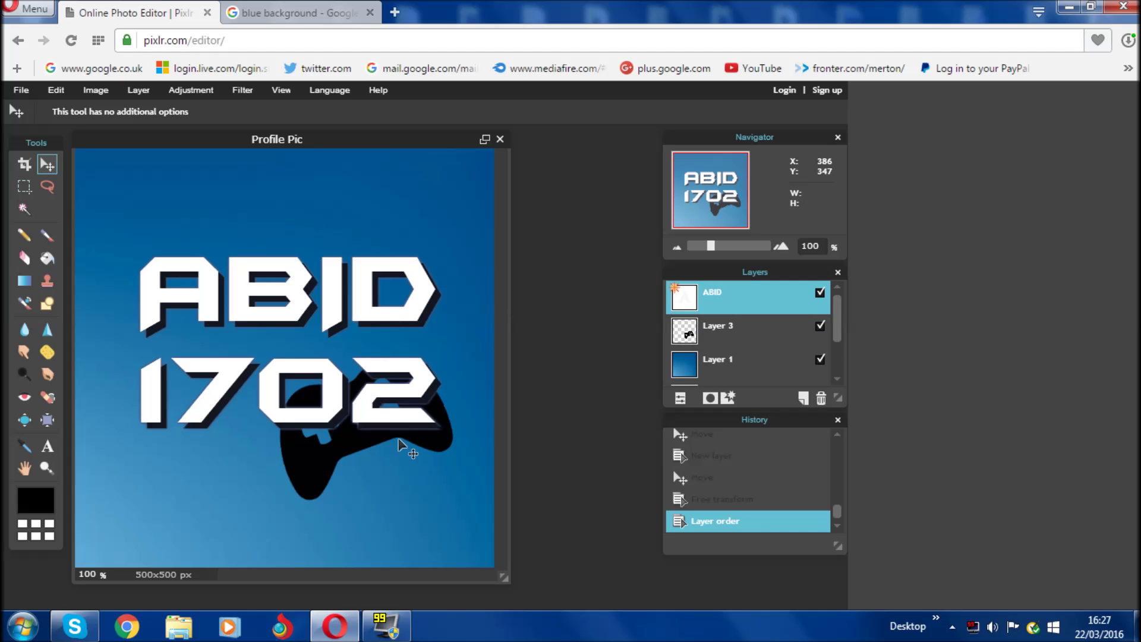
mouse_move(453, 441)
mouse_down()
mouse_move(464, 449)
mouse_move(445, 437)
mouse_up()
drag(443, 483, 435, 435)
Step: Bring gamepad Layer 3 to the front to shift it slightly right and up, and restore the text layer above it
click(736, 326)
drag(736, 326, 730, 278)
drag(422, 431, 442, 419)
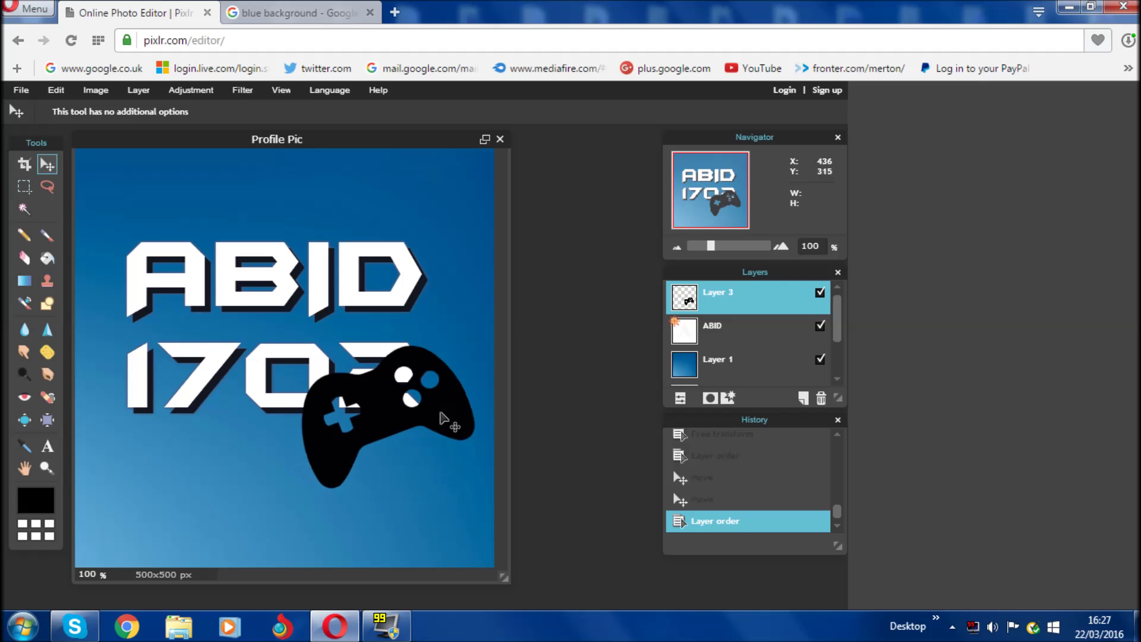
drag(736, 327, 730, 285)
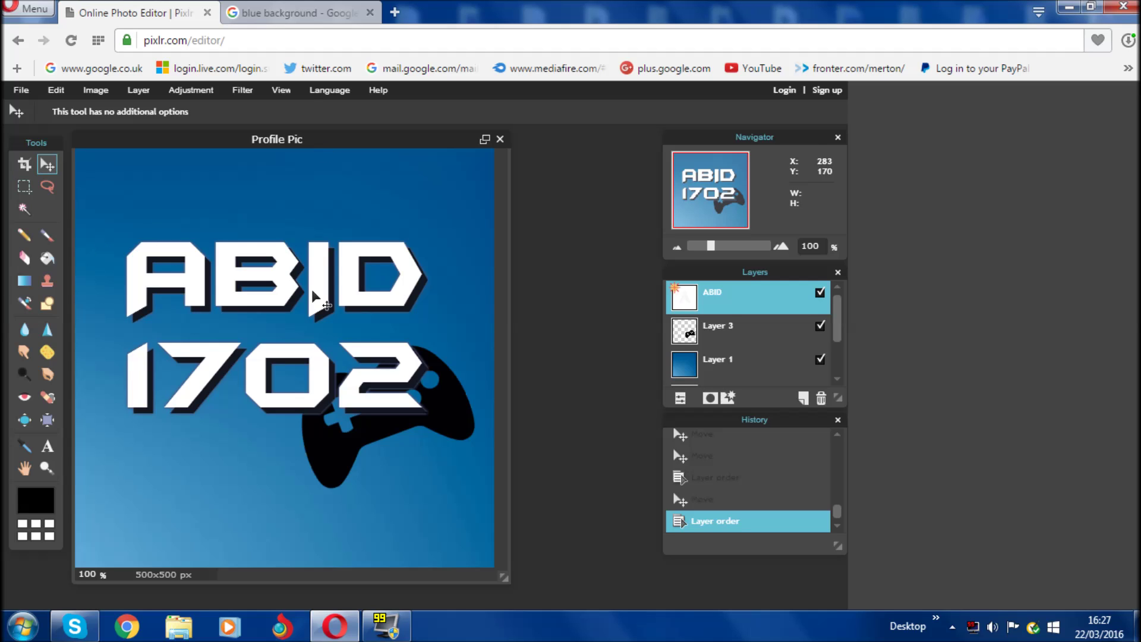
Step: Save the image to the Desktop as the JPEG file Profile Pic at maximum quality
click(27, 93)
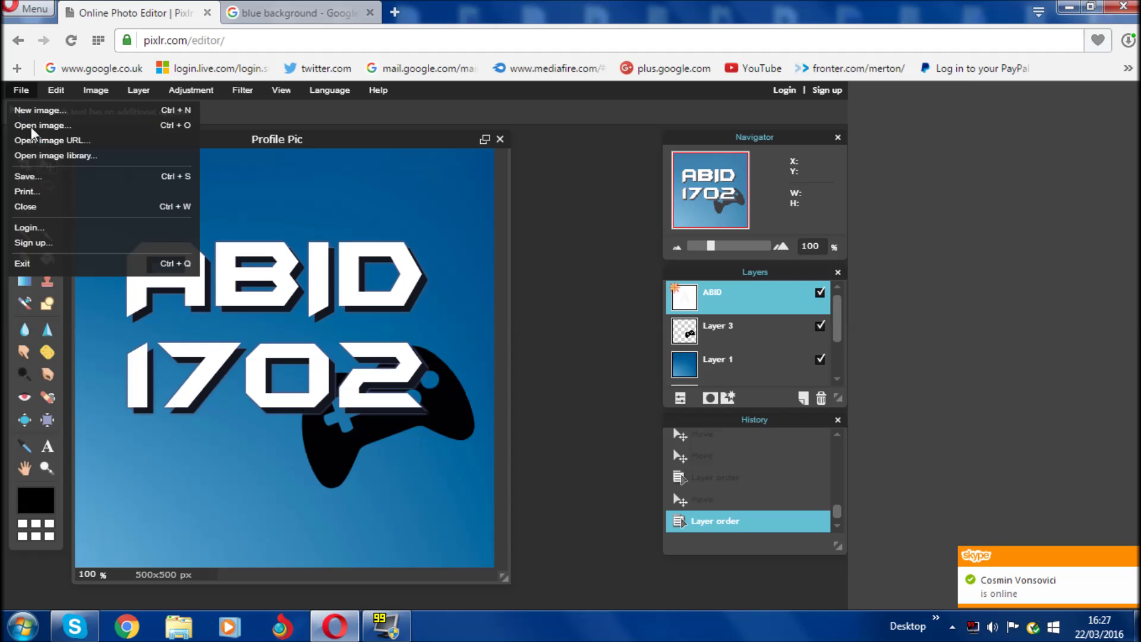
click(38, 178)
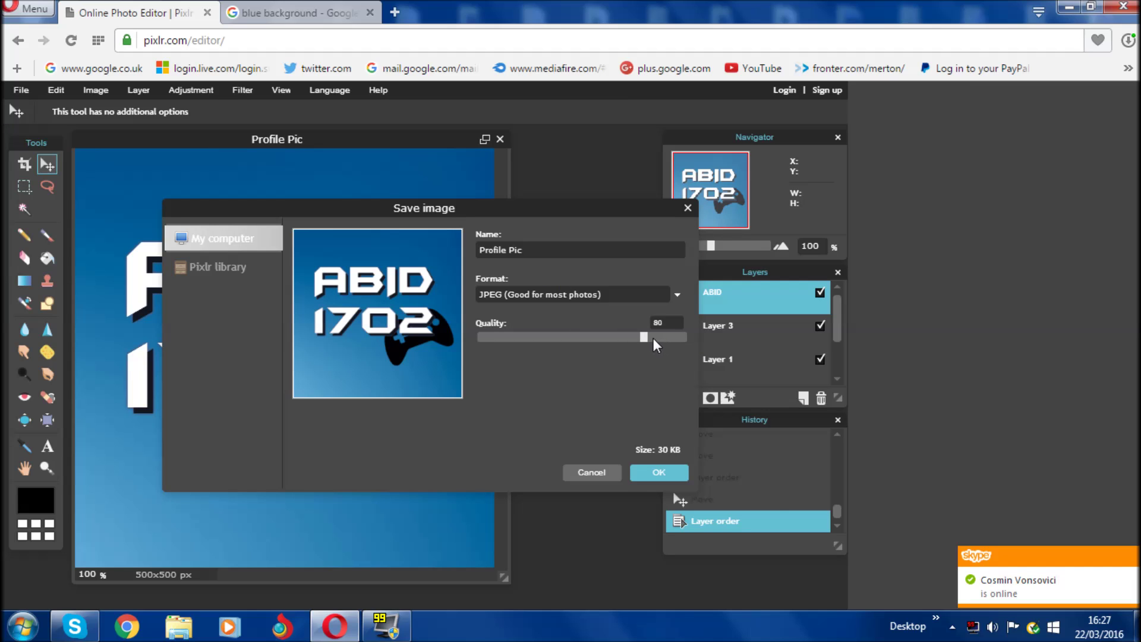
drag(689, 339, 701, 337)
click(659, 472)
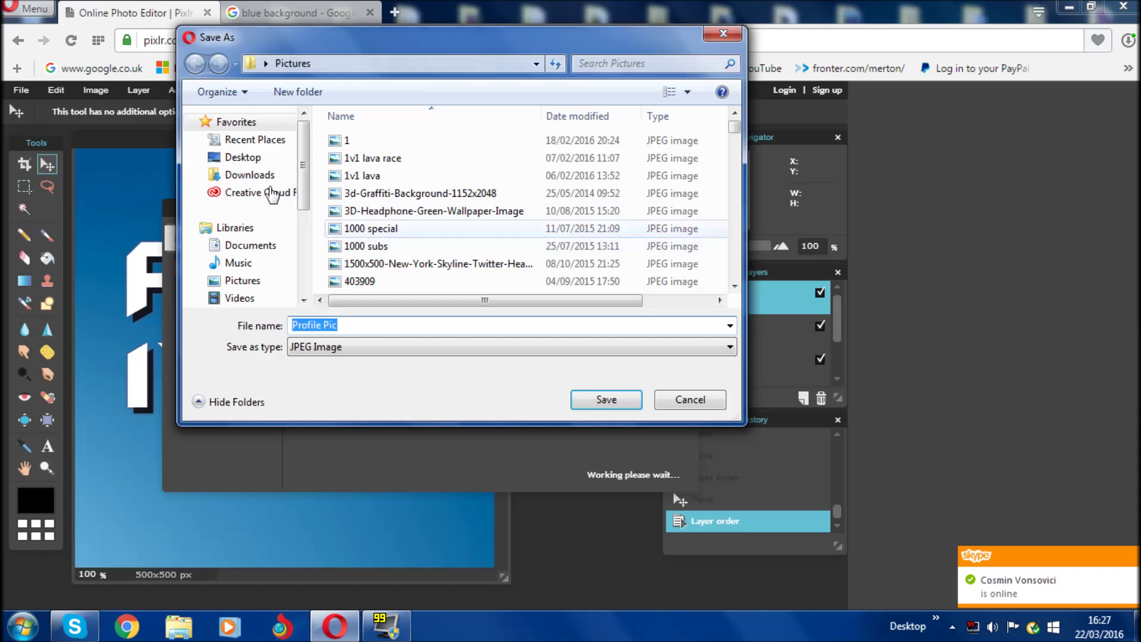
click(260, 158)
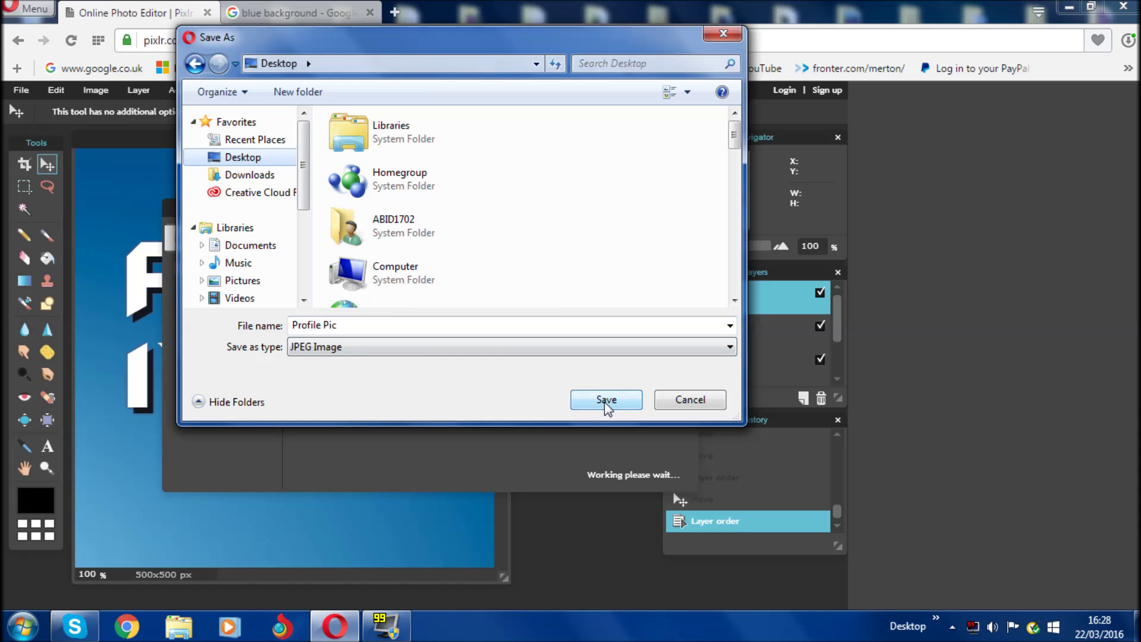
click(631, 400)
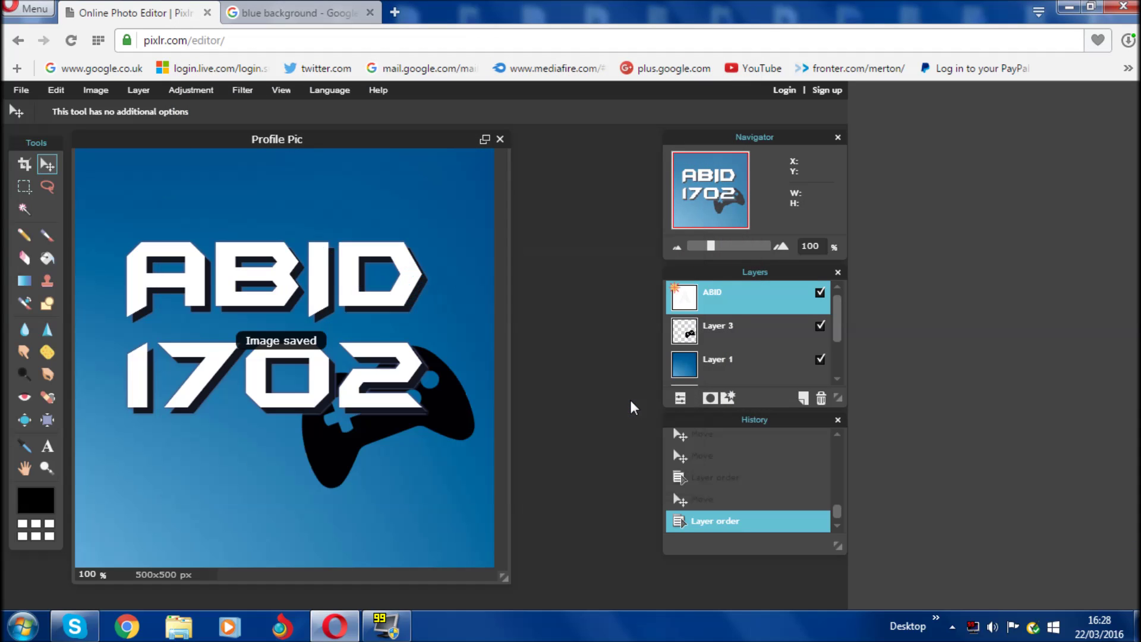